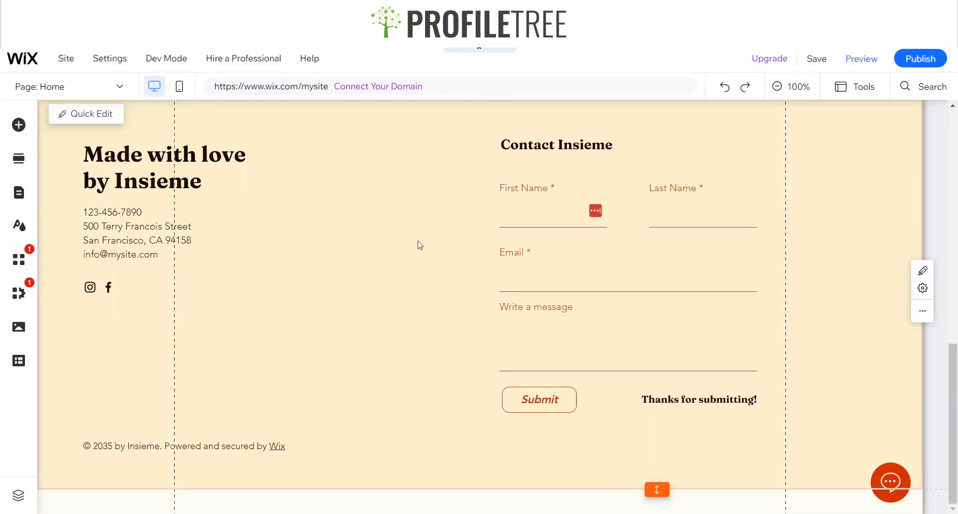
Preview the site and open its Online Ordering page.
{"action": "scroll", "coordinate": [429, 234], "scroll_direction": "up", "scroll_amount": 3}
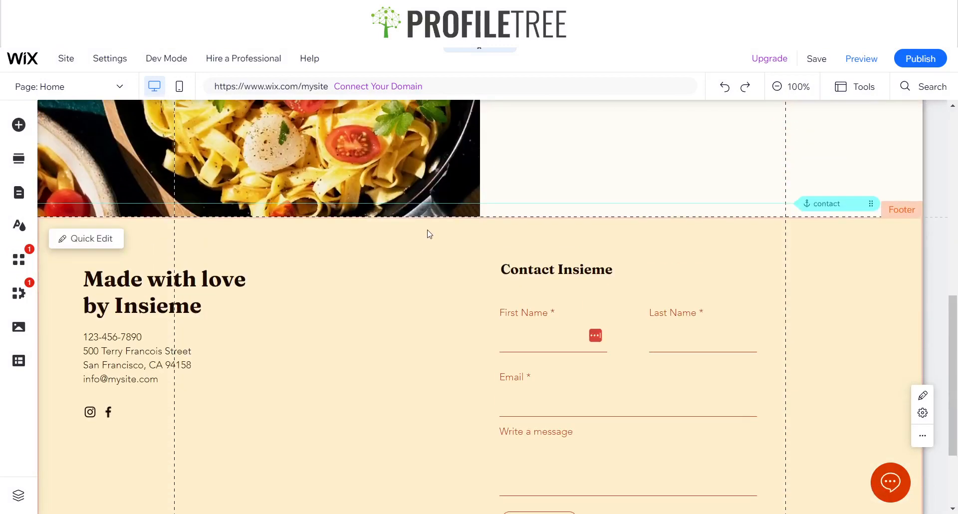
{"action": "scroll", "coordinate": [430, 235], "scroll_direction": "up", "scroll_amount": 10}
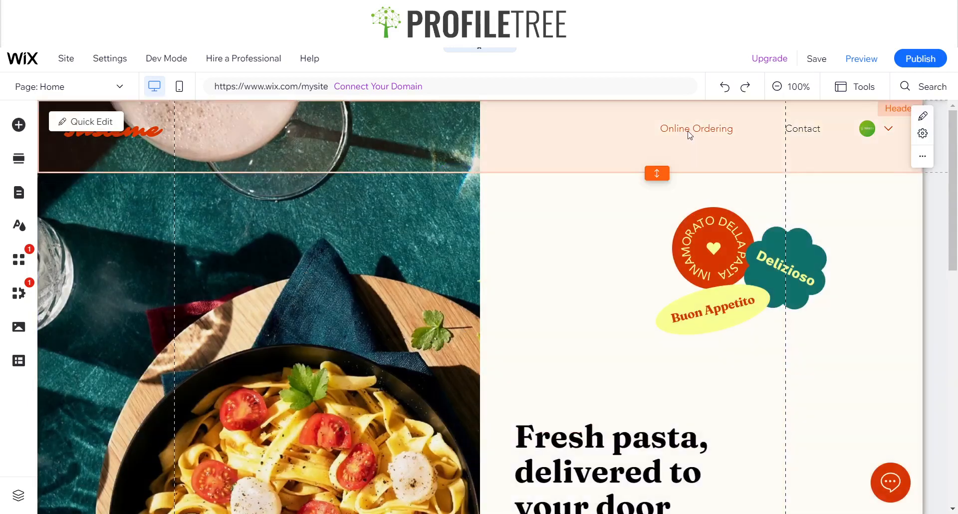
{"action": "left_click", "coordinate": [688, 131]}
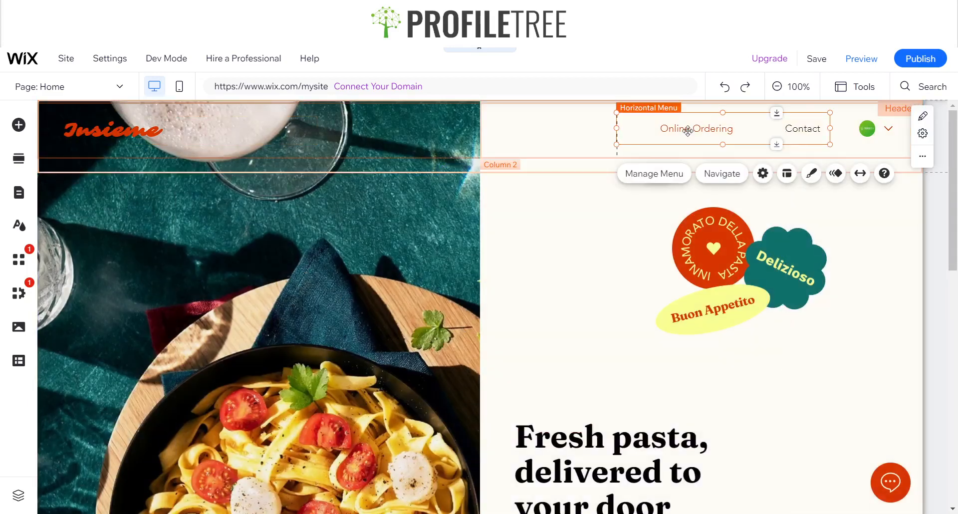
{"action": "left_click", "coordinate": [537, 134]}
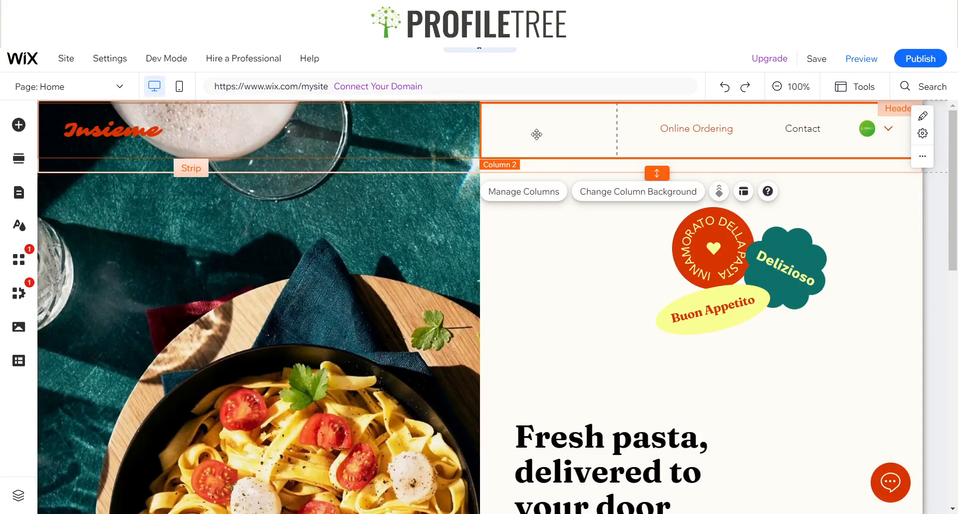
{"action": "left_click", "coordinate": [849, 59]}
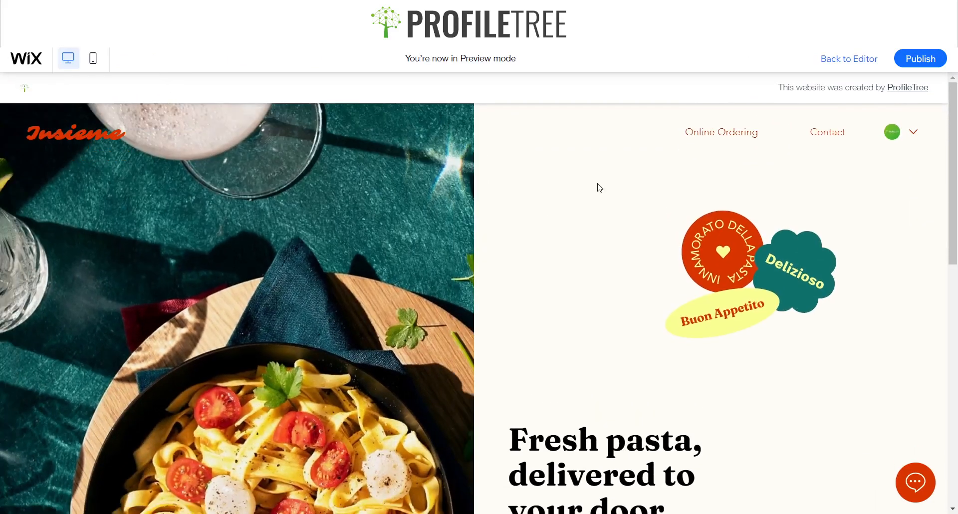
{"action": "left_click", "coordinate": [753, 133]}
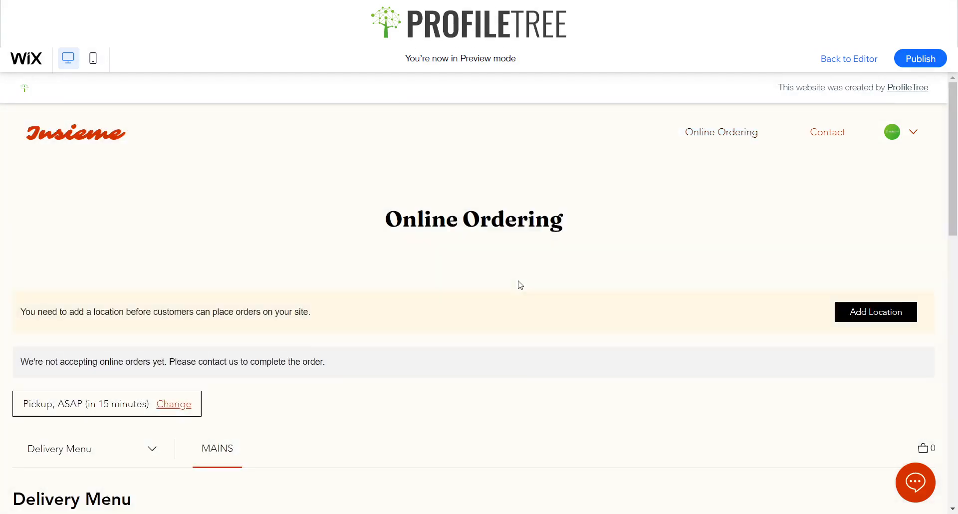
Look through the dishes in the Mains section of the Delivery Menu.
{"action": "scroll", "coordinate": [302, 254], "scroll_direction": "down", "scroll_amount": 5}
{"action": "scroll", "coordinate": [299, 246], "scroll_direction": "down", "scroll_amount": 4}
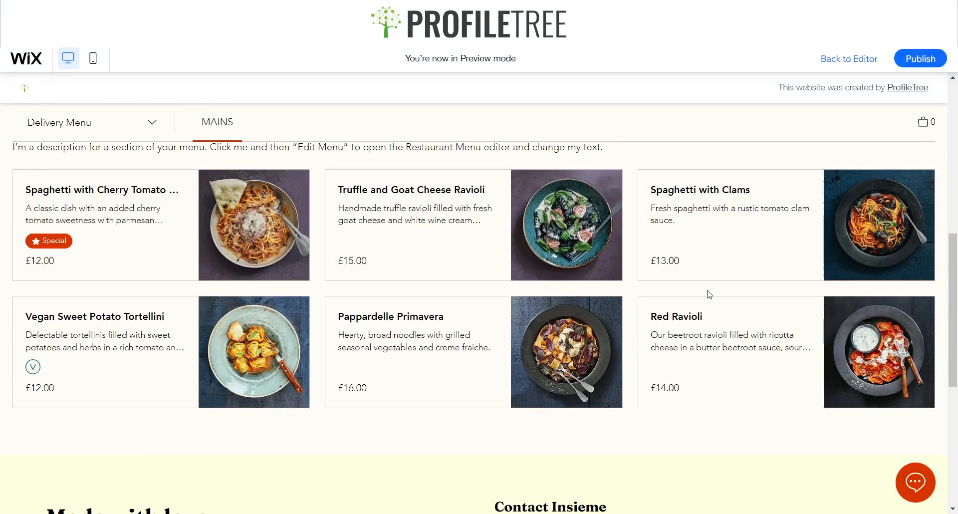
{"action": "scroll", "coordinate": [220, 309], "scroll_direction": "down", "scroll_amount": 2}
{"action": "scroll", "coordinate": [205, 251], "scroll_direction": "down", "scroll_amount": 2}
{"action": "scroll", "coordinate": [234, 272], "scroll_direction": "up", "scroll_amount": 5}
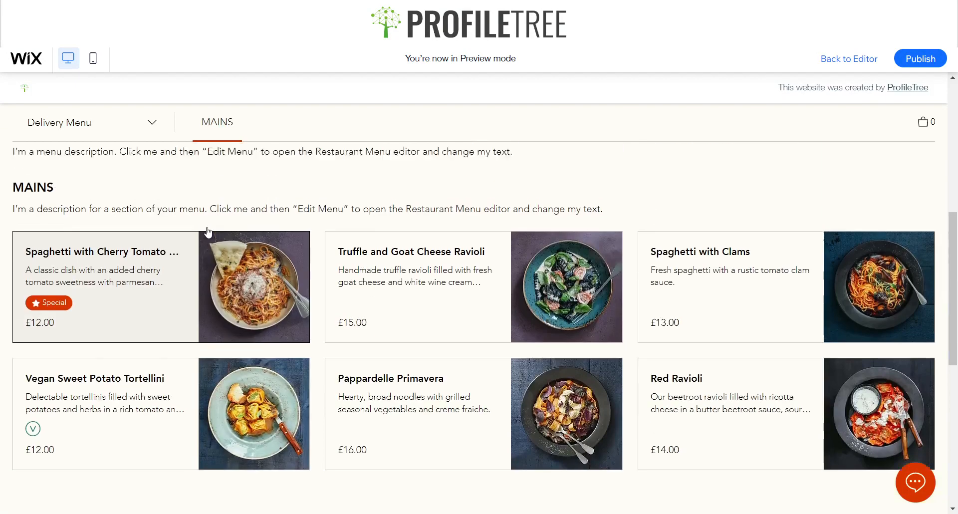
{"action": "scroll", "coordinate": [265, 293], "scroll_direction": "down", "scroll_amount": 2}
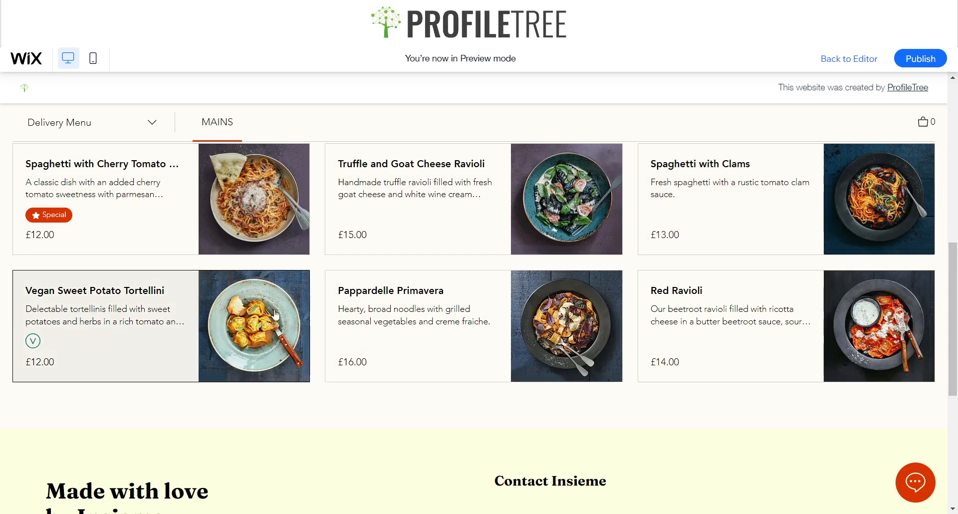
Add one Vegan Sweet Potato Tortellini to the order and view the cart.
{"action": "left_click", "coordinate": [83, 343]}
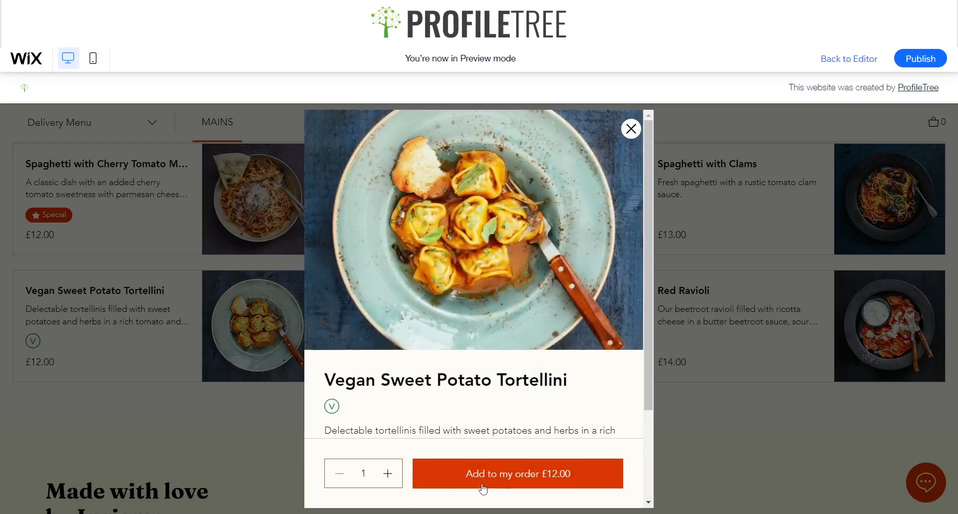
{"action": "left_click", "coordinate": [486, 475]}
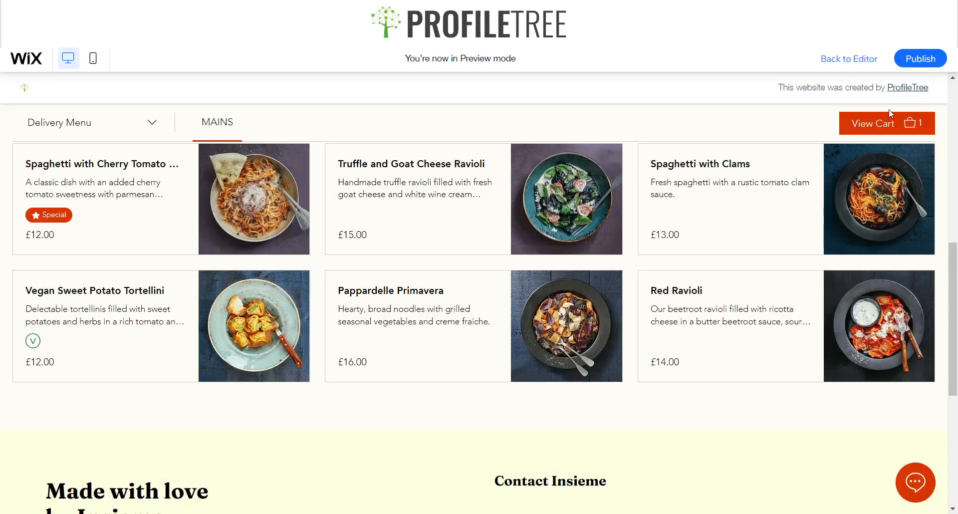
{"action": "left_click", "coordinate": [889, 123]}
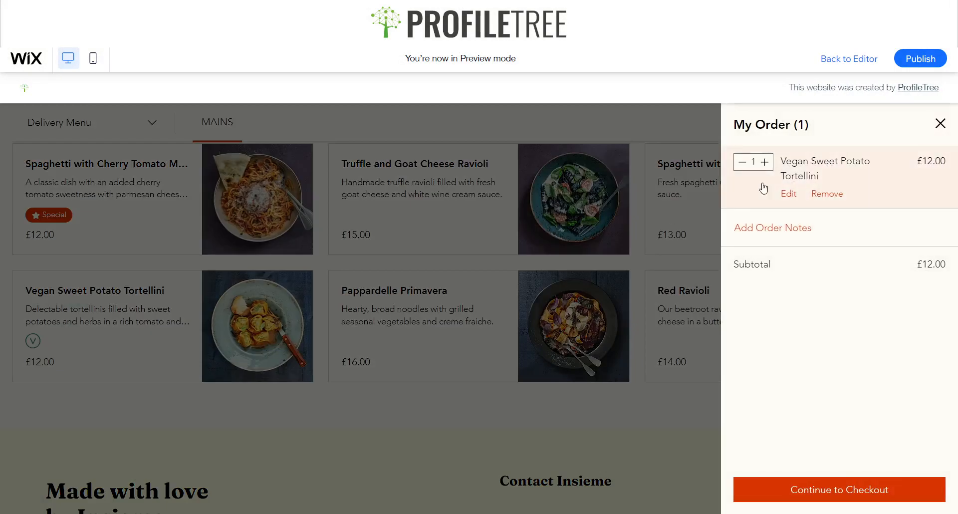
Continue the order to checkout, dismiss the prompt to connect a payment method, and close the order summary.
{"action": "left_click", "coordinate": [825, 490]}
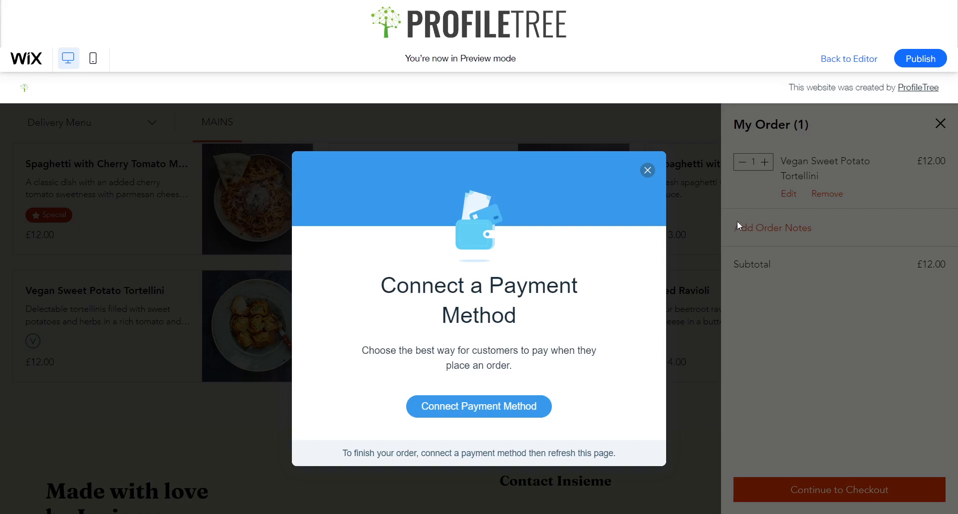
{"action": "left_click", "coordinate": [648, 170]}
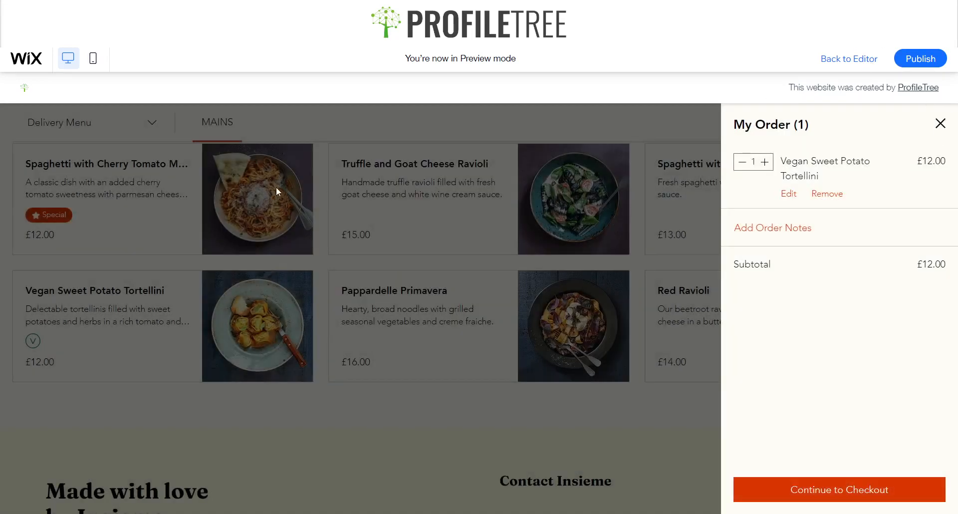
{"action": "left_click", "coordinate": [404, 271]}
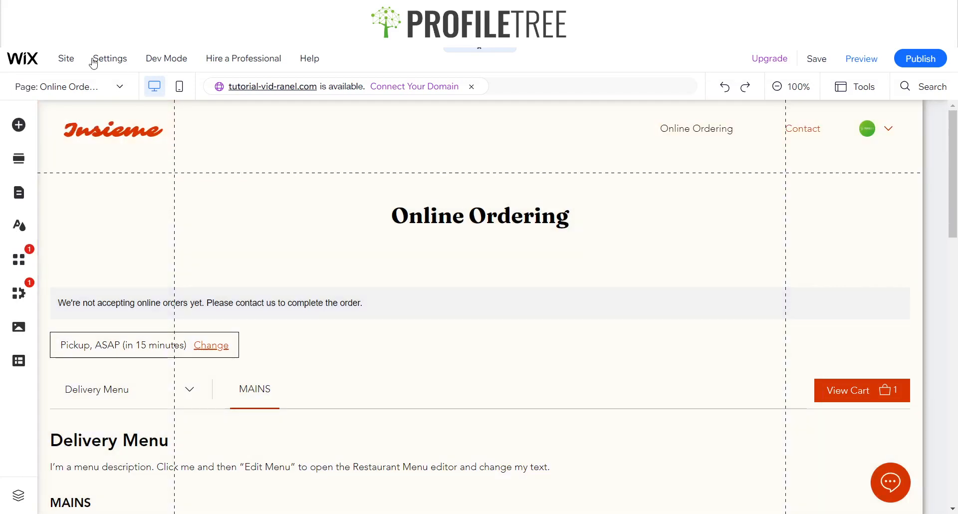
Save the site through the save request shown when going to the dashboard, and close the saved-site confirmation.
{"action": "left_click", "coordinate": [63, 66]}
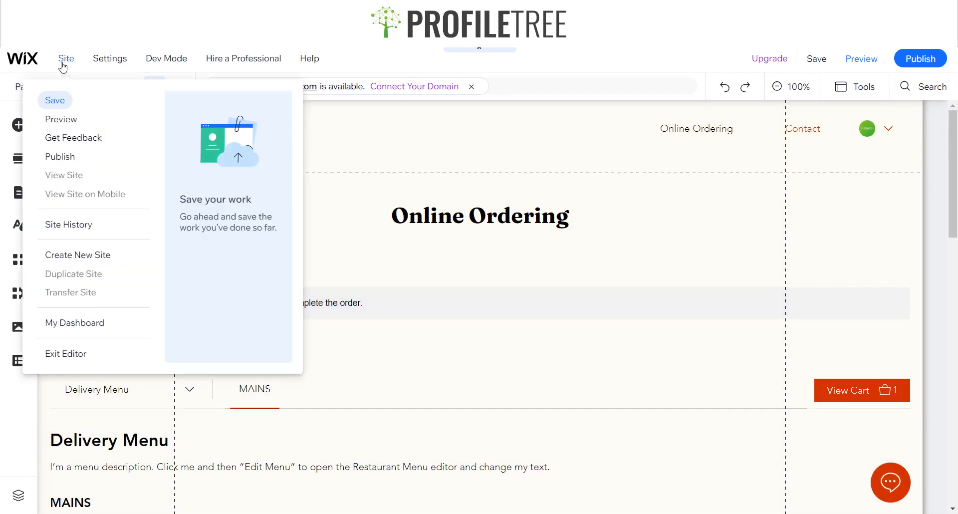
{"action": "left_click", "coordinate": [57, 328]}
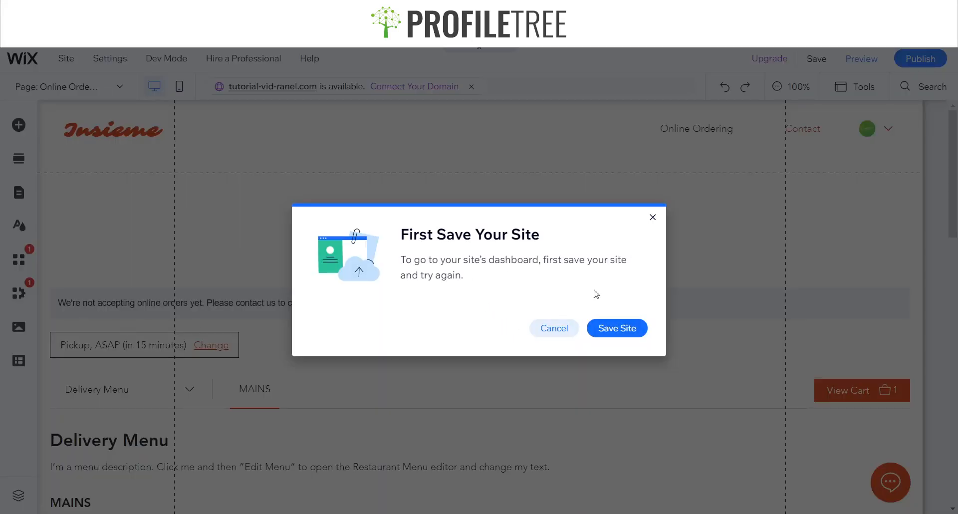
{"action": "left_click", "coordinate": [629, 330]}
{"action": "left_click", "coordinate": [633, 392]}
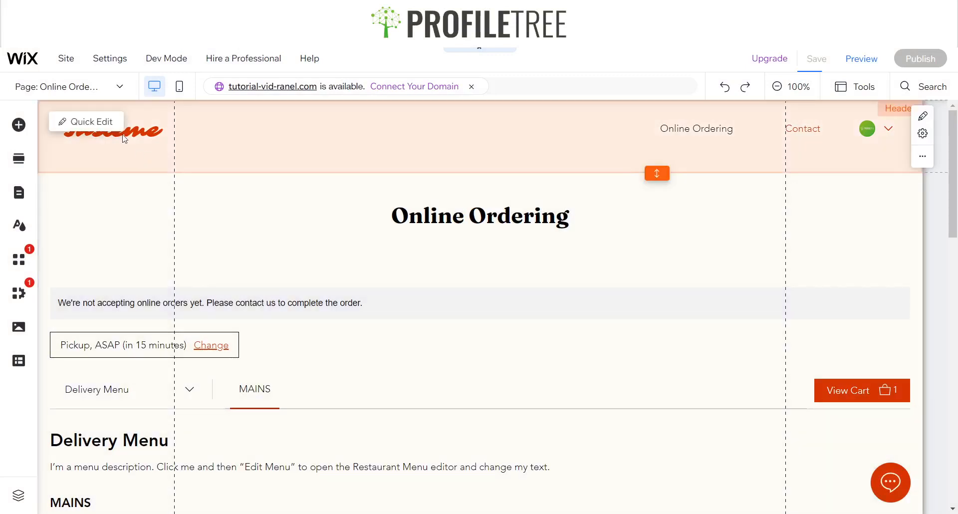
{"action": "mouse_move", "coordinate": [66, 58]}
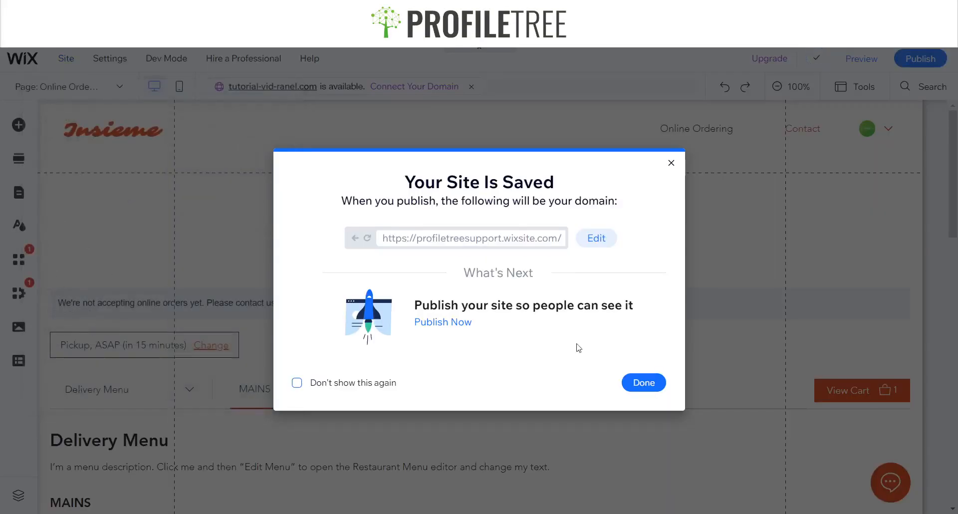
{"action": "left_click", "coordinate": [649, 382]}
Open the Accept payments settings in the site's dashboard and dismiss the business location confirmation.
{"action": "mouse_move", "coordinate": [66, 65]}
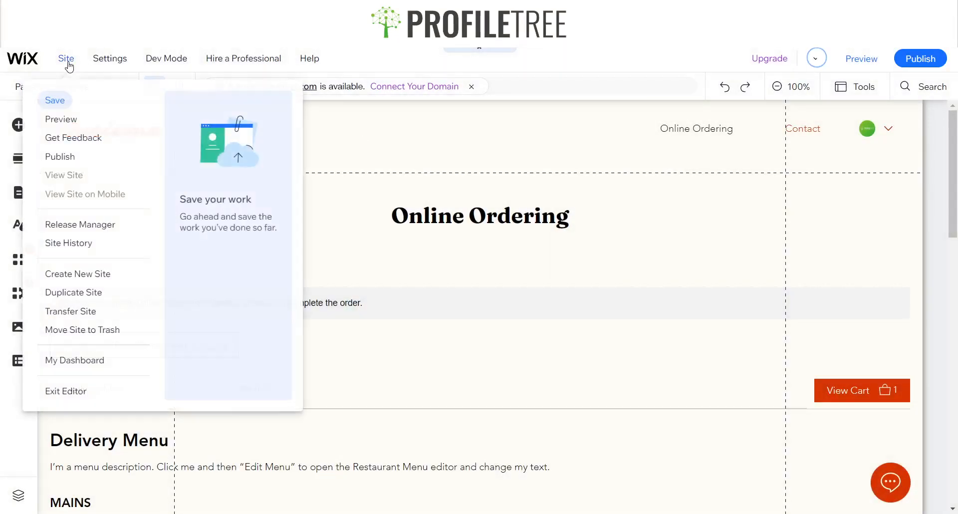
{"action": "left_click", "coordinate": [67, 360]}
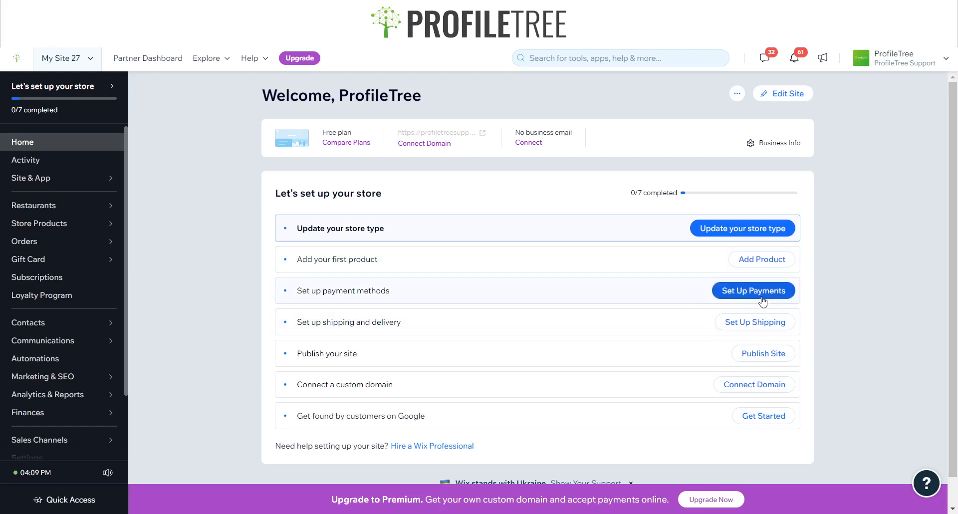
{"action": "scroll", "coordinate": [28, 303], "scroll_direction": "down", "scroll_amount": 2}
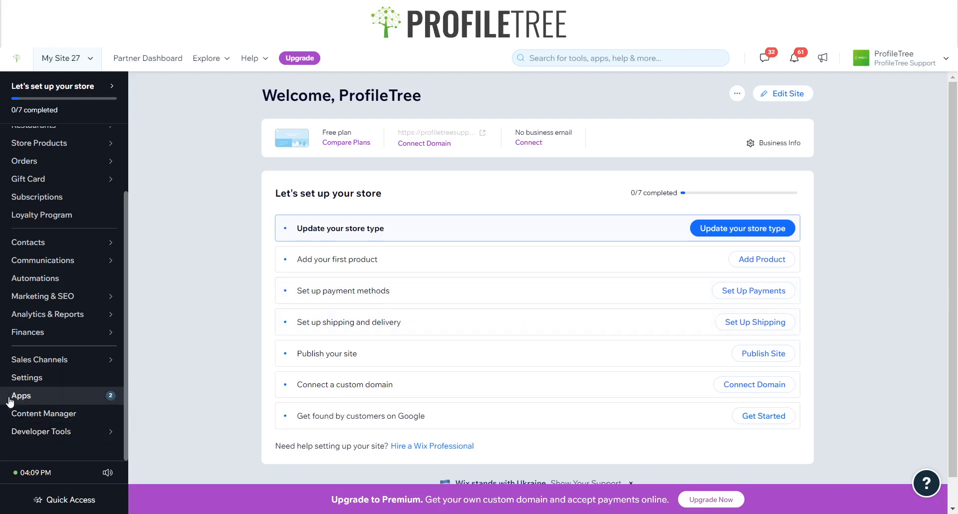
{"action": "left_click", "coordinate": [26, 378]}
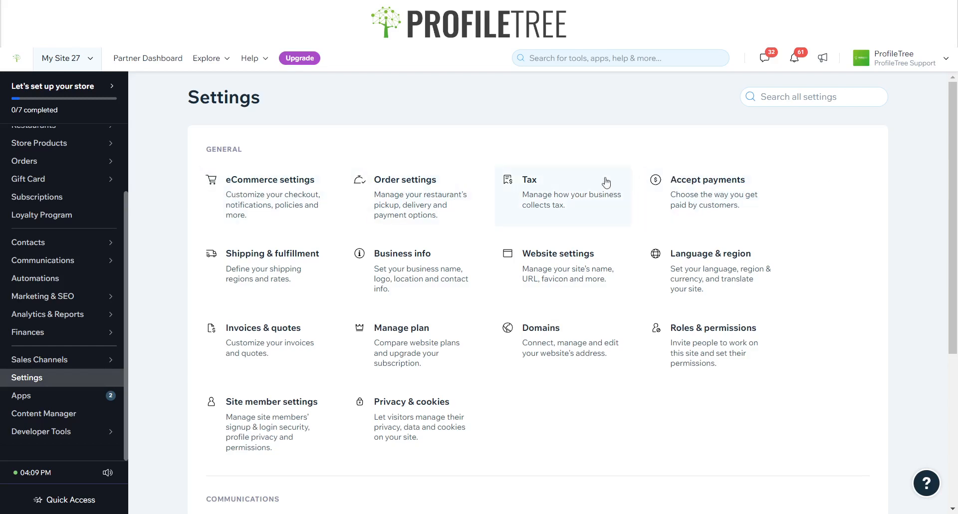
{"action": "left_click", "coordinate": [724, 206]}
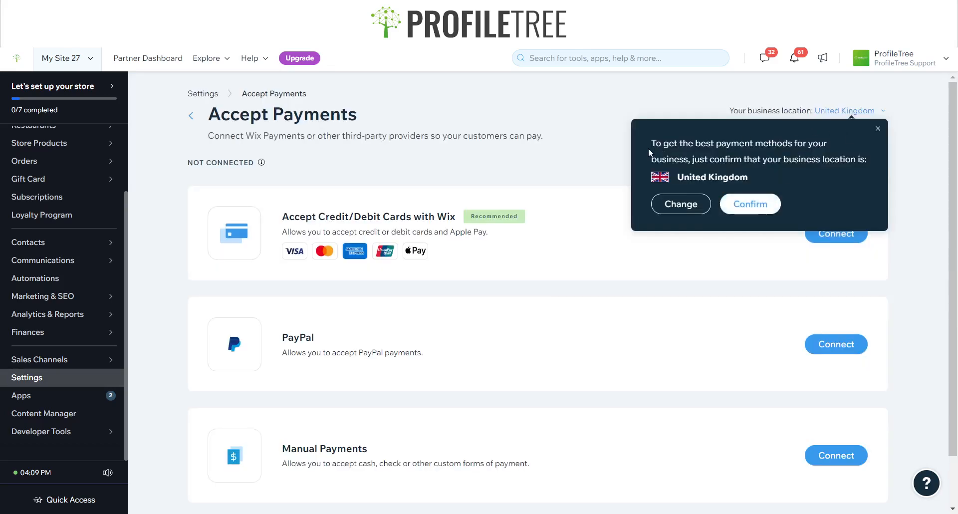
{"action": "left_click", "coordinate": [878, 129]}
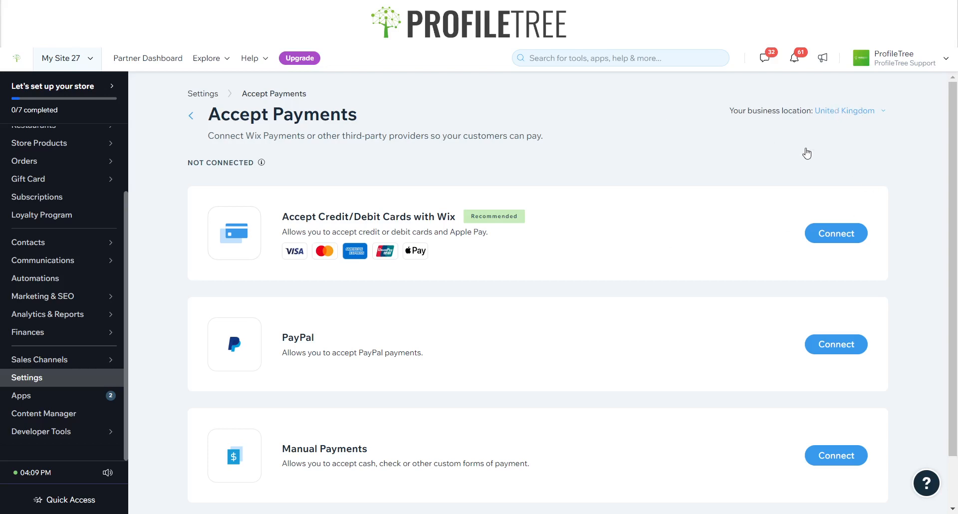
Change the business location for accepting payments to Turkey.
{"action": "left_click", "coordinate": [824, 111]}
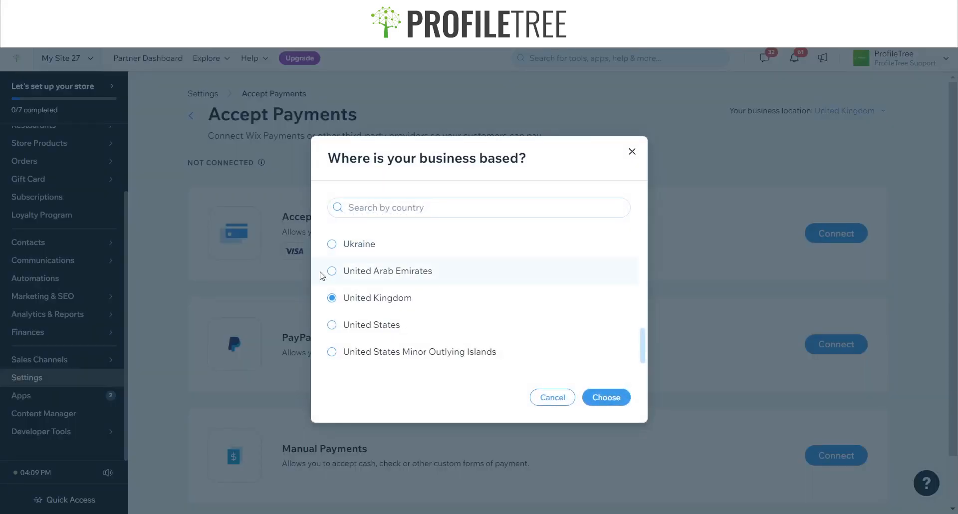
{"action": "scroll", "coordinate": [378, 358], "scroll_direction": "down", "scroll_amount": 3}
{"action": "scroll", "coordinate": [345, 255], "scroll_direction": "up", "scroll_amount": 5}
{"action": "scroll", "coordinate": [370, 276], "scroll_direction": "down", "scroll_amount": 5}
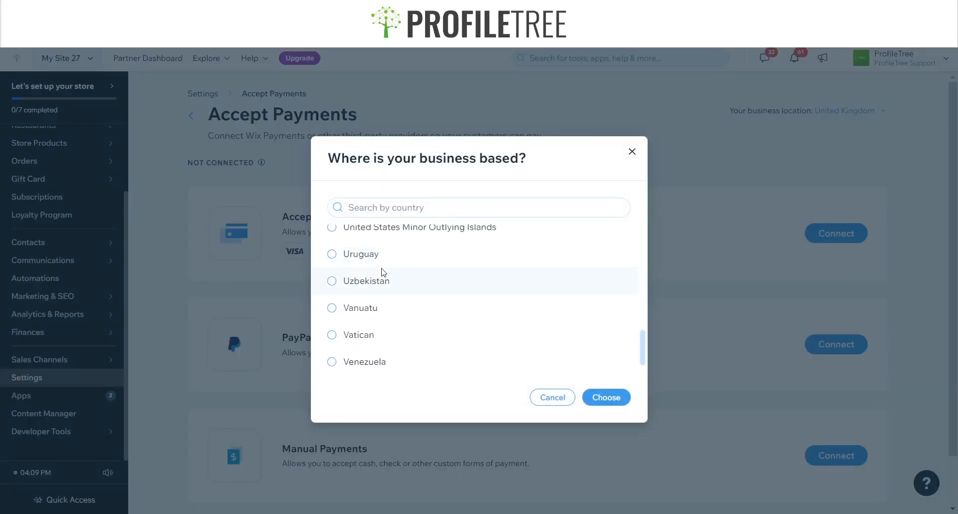
{"action": "scroll", "coordinate": [381, 271], "scroll_direction": "up", "scroll_amount": 4}
{"action": "scroll", "coordinate": [332, 325], "scroll_direction": "down", "scroll_amount": 3}
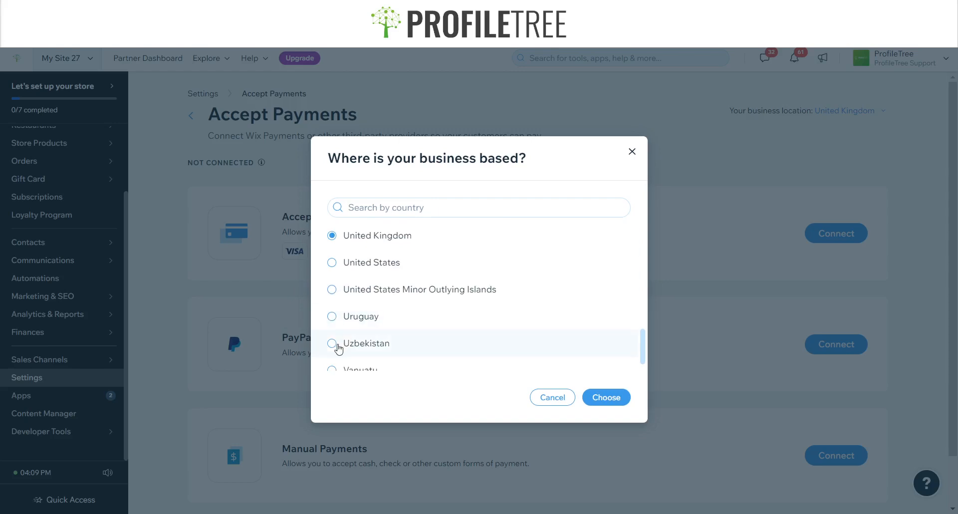
{"action": "scroll", "coordinate": [344, 339], "scroll_direction": "down", "scroll_amount": 3}
{"action": "scroll", "coordinate": [358, 322], "scroll_direction": "down", "scroll_amount": 3}
{"action": "scroll", "coordinate": [363, 325], "scroll_direction": "up", "scroll_amount": 2}
{"action": "scroll", "coordinate": [359, 325], "scroll_direction": "down", "scroll_amount": 2}
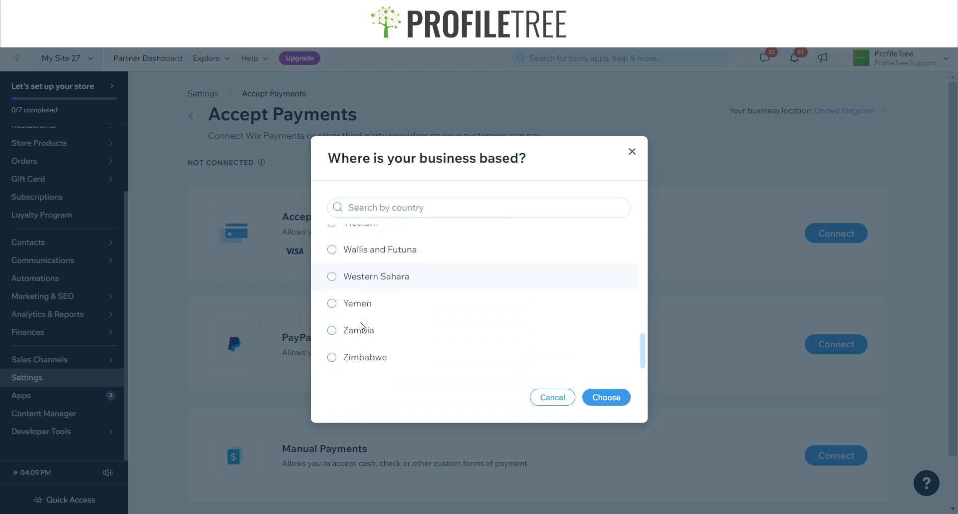
{"action": "scroll", "coordinate": [355, 301], "scroll_direction": "up", "scroll_amount": 3}
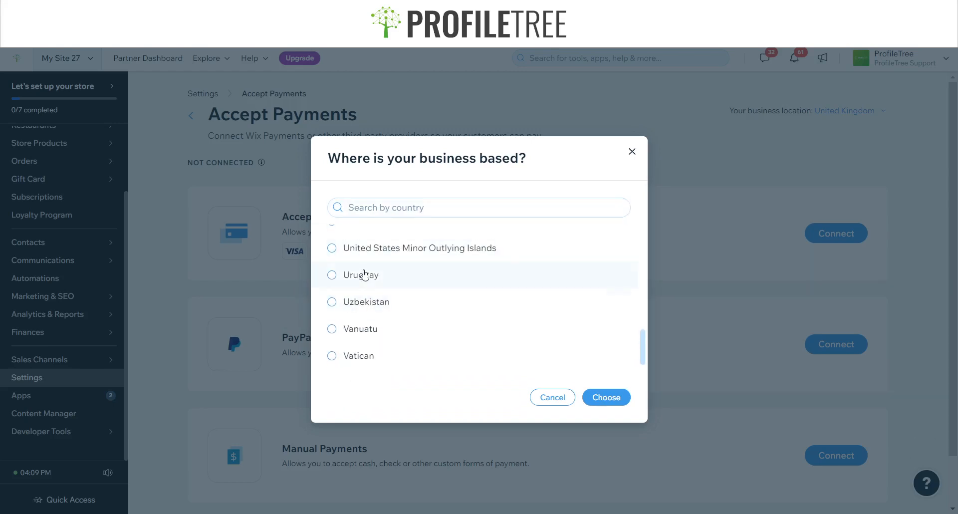
{"action": "scroll", "coordinate": [363, 274], "scroll_direction": "up", "scroll_amount": 3}
{"action": "scroll", "coordinate": [349, 274], "scroll_direction": "up", "scroll_amount": 3}
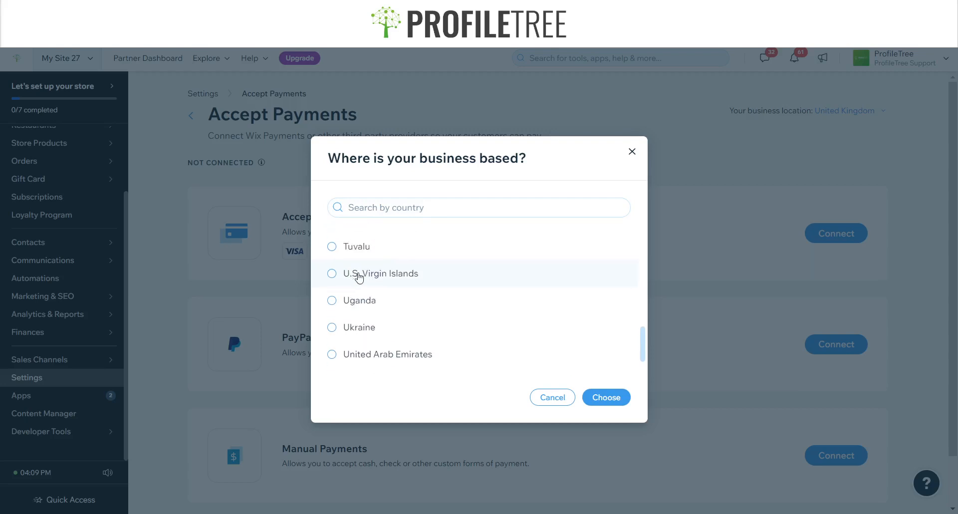
{"action": "scroll", "coordinate": [355, 276], "scroll_direction": "up", "scroll_amount": 2}
{"action": "left_click", "coordinate": [345, 290]}
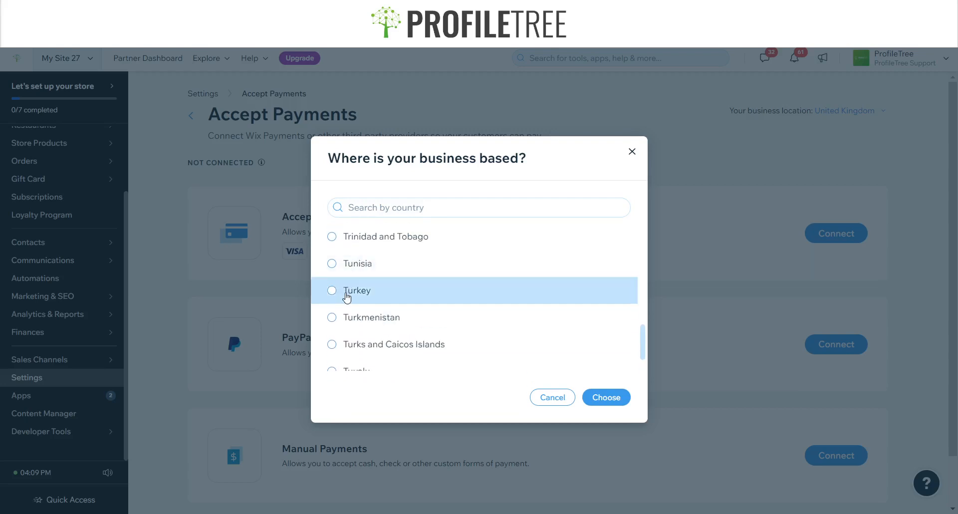
{"action": "left_click", "coordinate": [605, 398]}
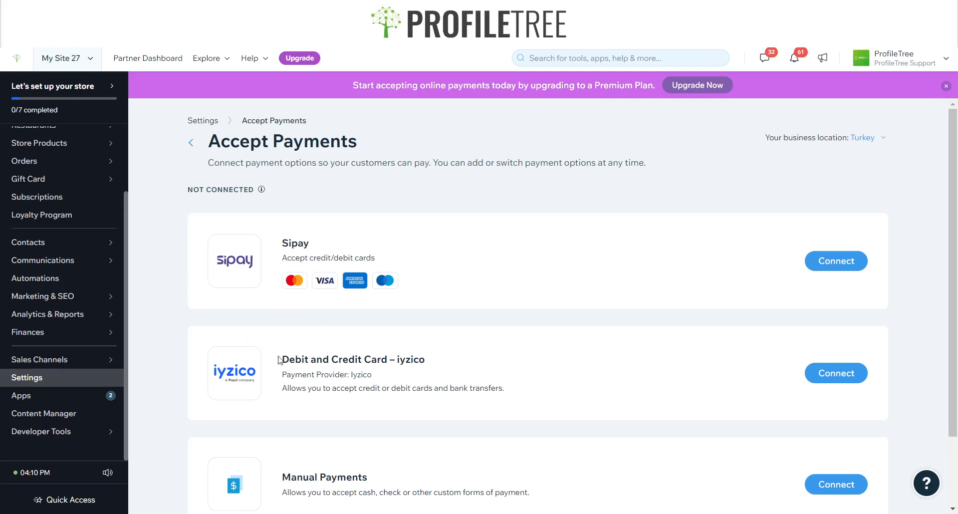
Review the payment providers offered for Turkey, and change the business location to Thailand.
{"action": "scroll", "coordinate": [331, 355], "scroll_direction": "down", "scroll_amount": 3}
{"action": "scroll", "coordinate": [334, 344], "scroll_direction": "up", "scroll_amount": 2}
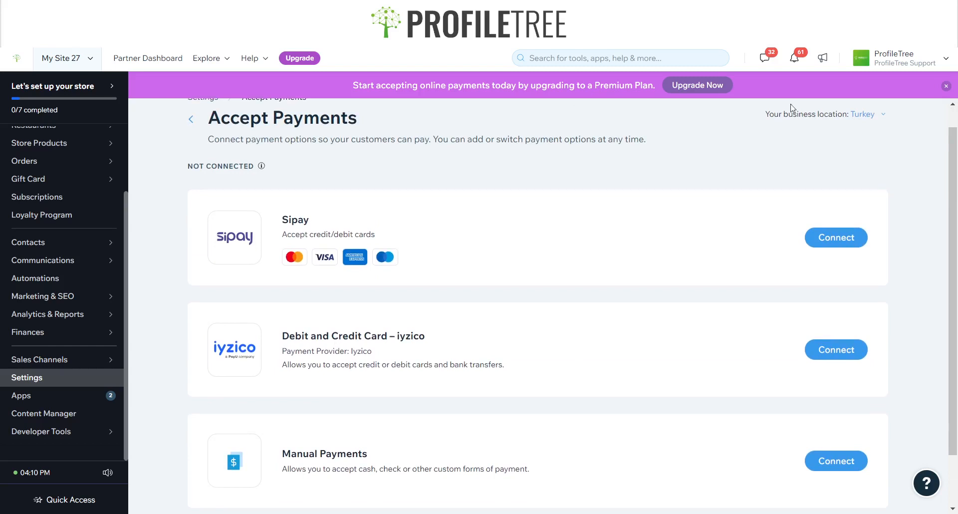
{"action": "left_click", "coordinate": [863, 118]}
{"action": "scroll", "coordinate": [410, 264], "scroll_direction": "up", "scroll_amount": 3}
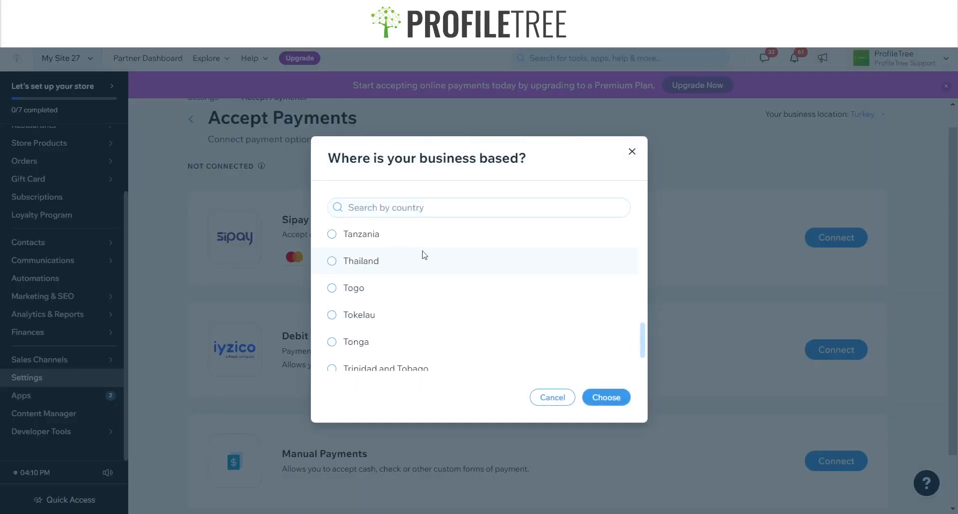
{"action": "scroll", "coordinate": [429, 272], "scroll_direction": "up", "scroll_amount": 1}
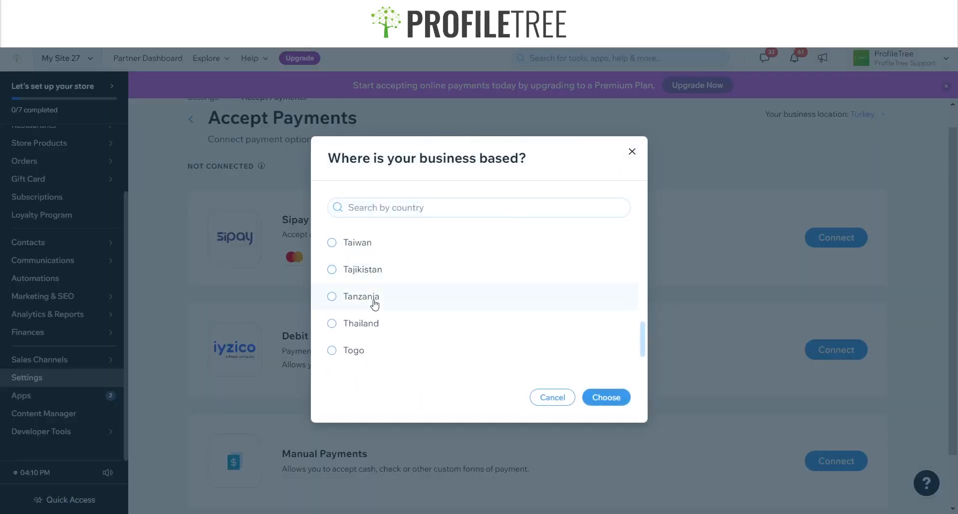
{"action": "left_click", "coordinate": [370, 323]}
{"action": "left_click", "coordinate": [615, 398]}
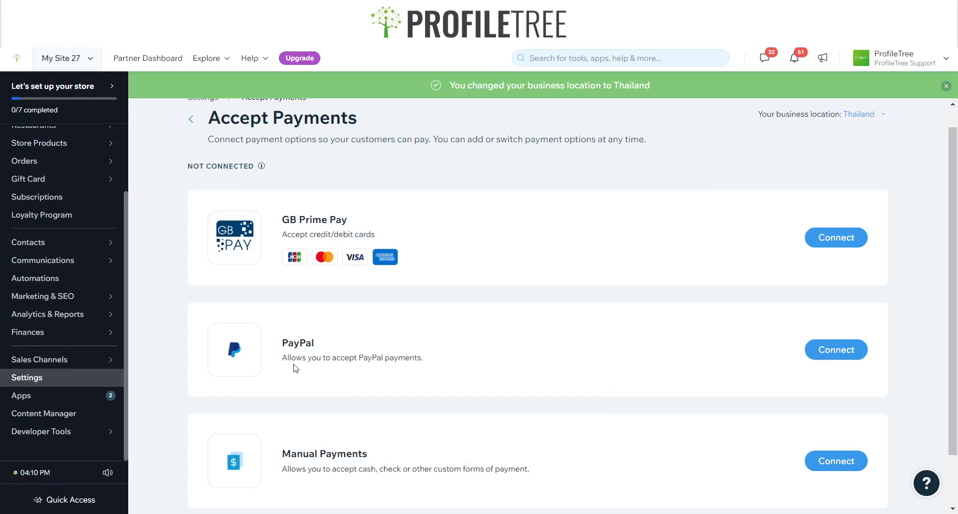
Review the payment providers offered for Thailand, and change the business location to China.
{"action": "scroll", "coordinate": [287, 363], "scroll_direction": "down", "scroll_amount": 1}
{"action": "scroll", "coordinate": [499, 338], "scroll_direction": "up", "scroll_amount": 2}
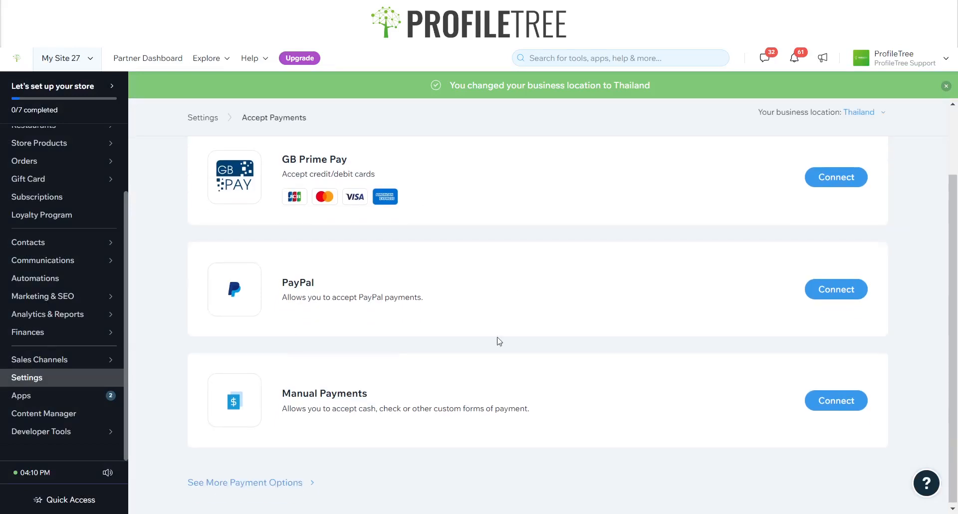
{"action": "left_click", "coordinate": [873, 140]}
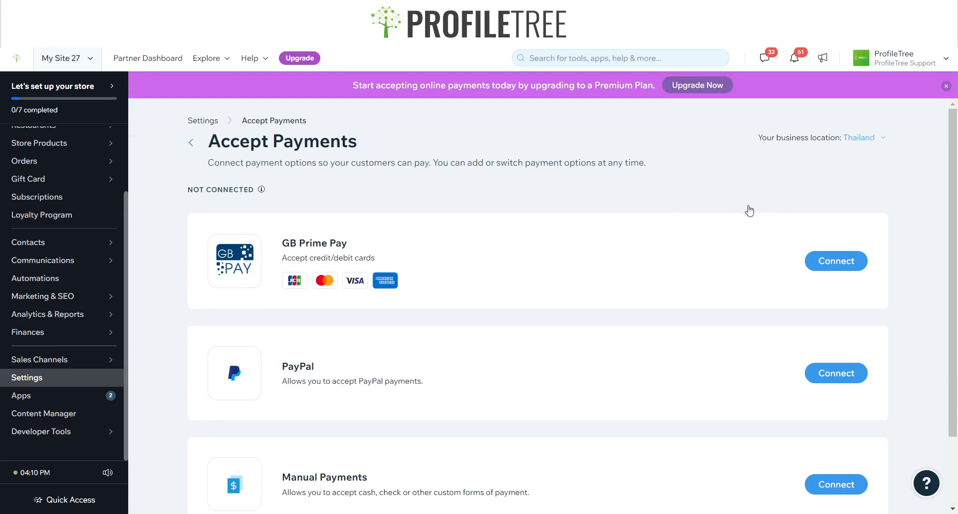
{"action": "scroll", "coordinate": [398, 244], "scroll_direction": "up", "scroll_amount": 20}
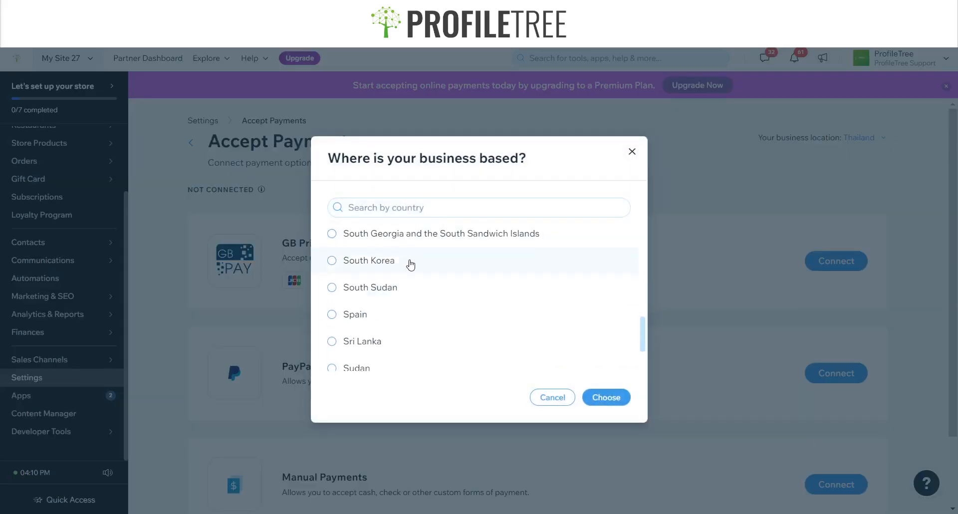
{"action": "scroll", "coordinate": [406, 265], "scroll_direction": "up", "scroll_amount": 20}
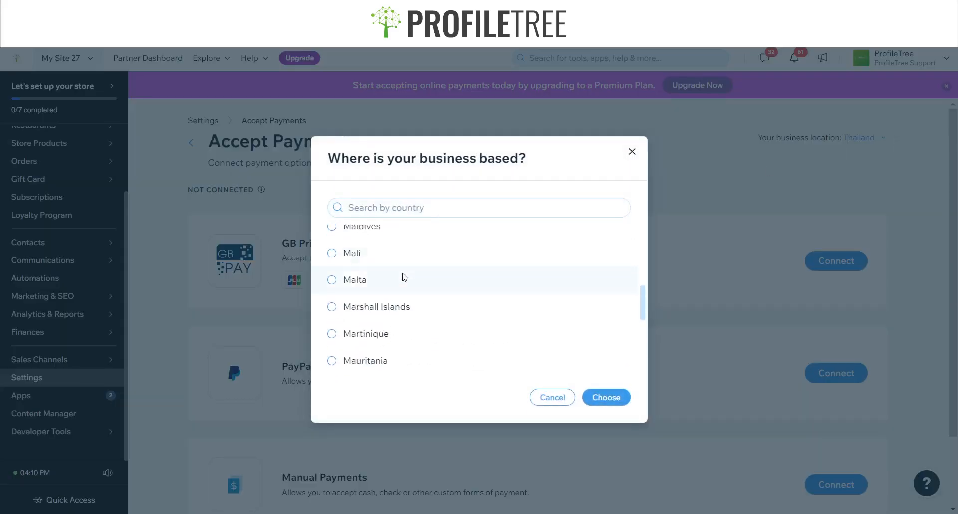
{"action": "scroll", "coordinate": [392, 304], "scroll_direction": "up", "scroll_amount": 20}
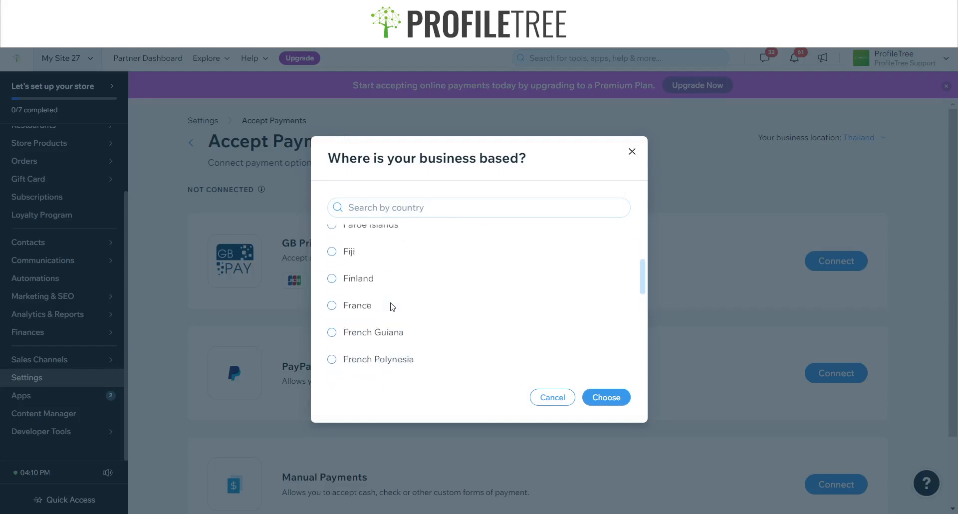
{"action": "scroll", "coordinate": [376, 300], "scroll_direction": "up", "scroll_amount": 10}
{"action": "scroll", "coordinate": [376, 300], "scroll_direction": "down", "scroll_amount": 20}
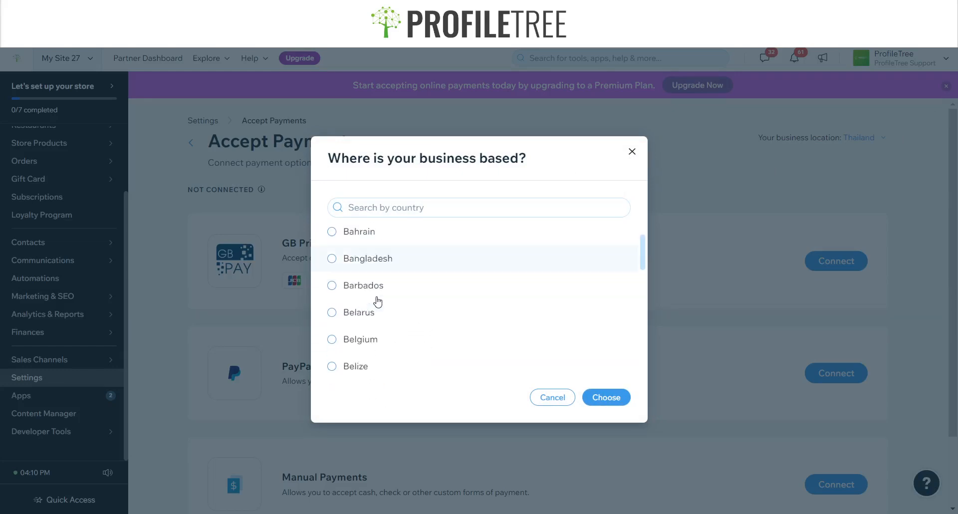
{"action": "scroll", "coordinate": [371, 307], "scroll_direction": "up", "scroll_amount": 4}
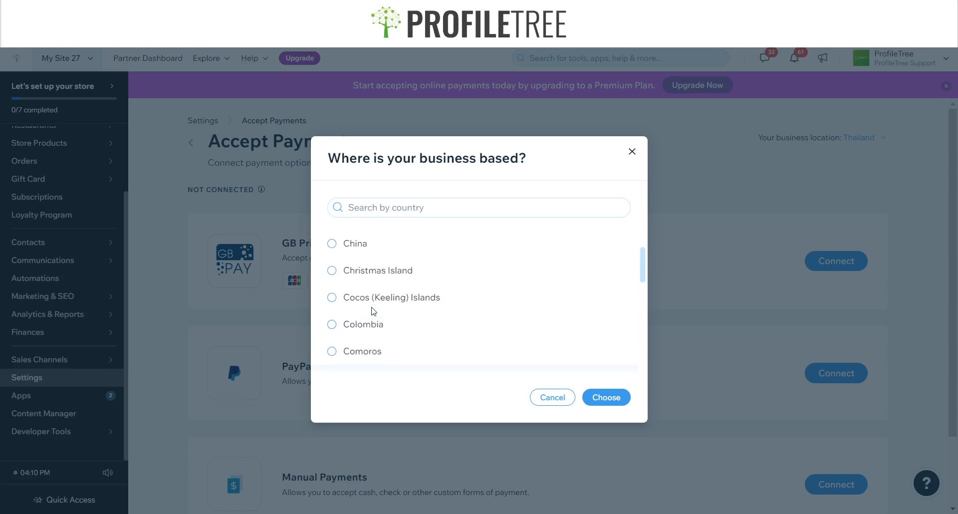
{"action": "left_click", "coordinate": [380, 368]}
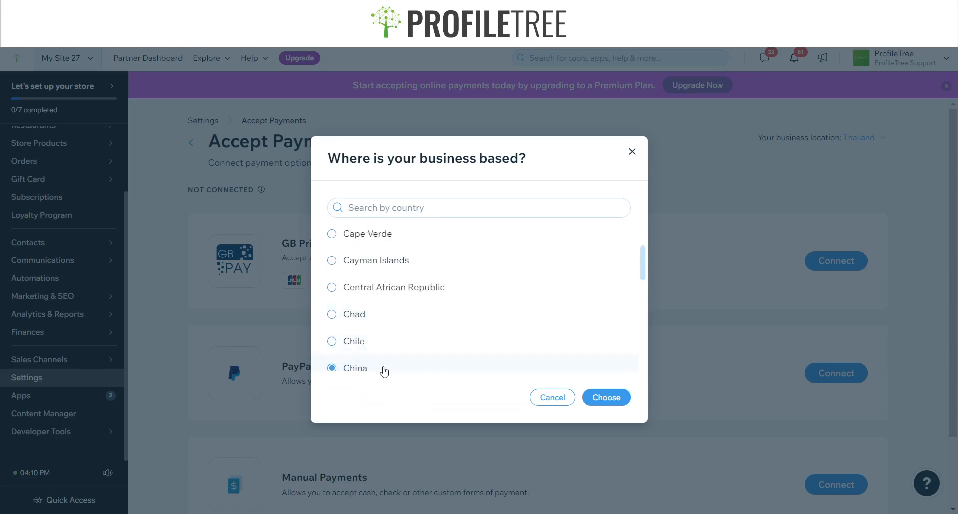
{"action": "left_click", "coordinate": [606, 397]}
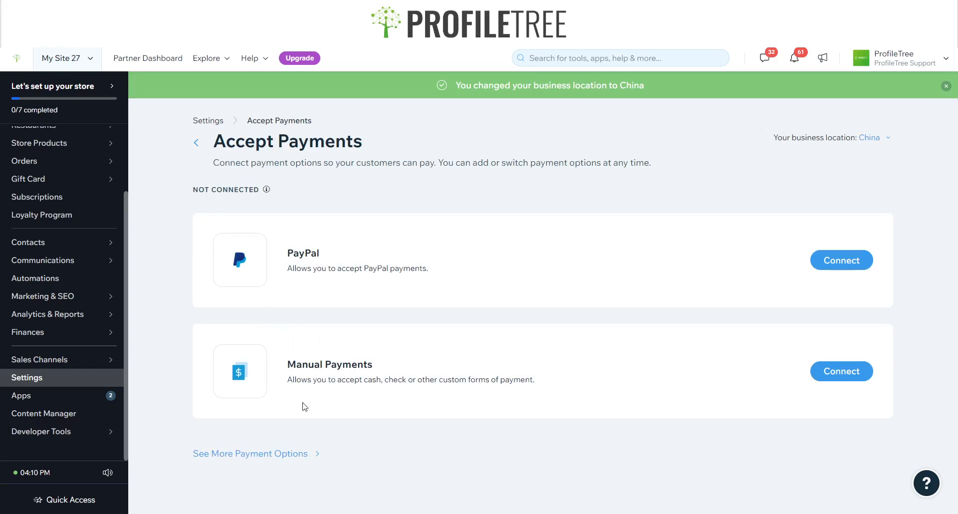
Examine the additional payment options offered for China, and return to the Accept Payments page.
{"action": "left_click", "coordinate": [234, 455]}
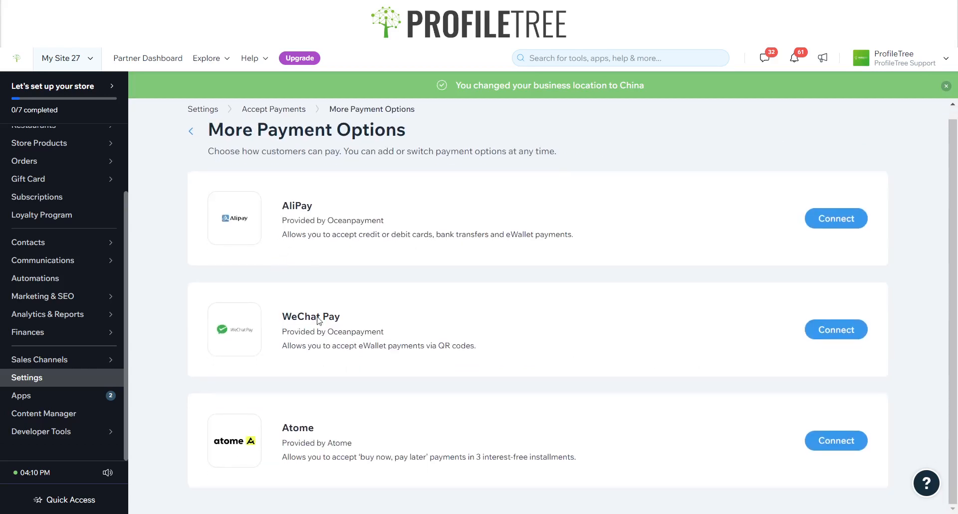
{"action": "left_click_drag", "start_coordinate": [263, 318], "coordinate": [358, 308]}
{"action": "left_click", "coordinate": [364, 308]}
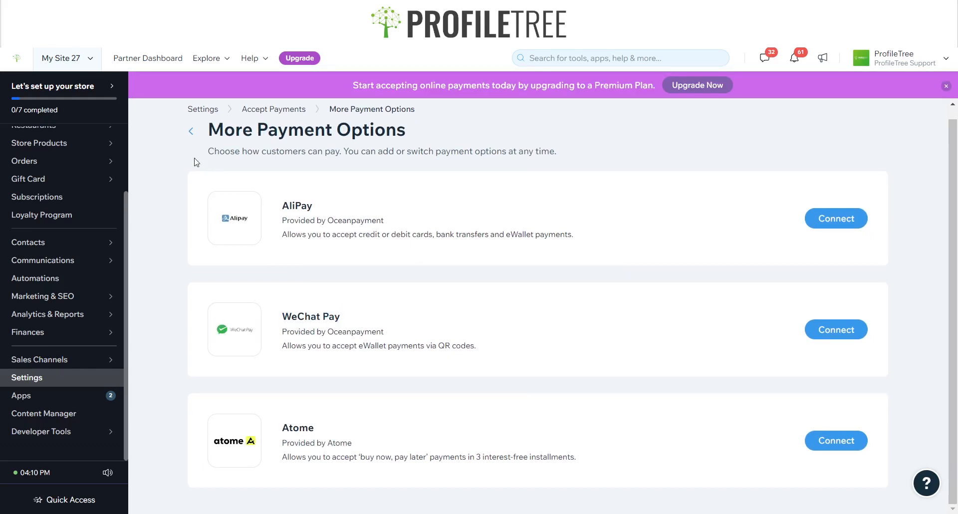
{"action": "left_click", "coordinate": [191, 132]}
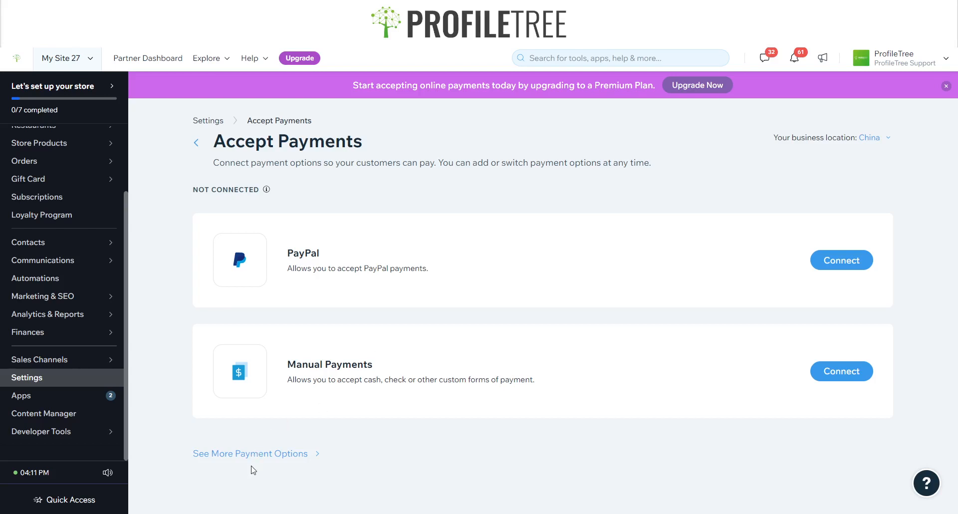
Search the country list for United Kingdom and set it as the business location.
{"action": "left_click", "coordinate": [873, 145]}
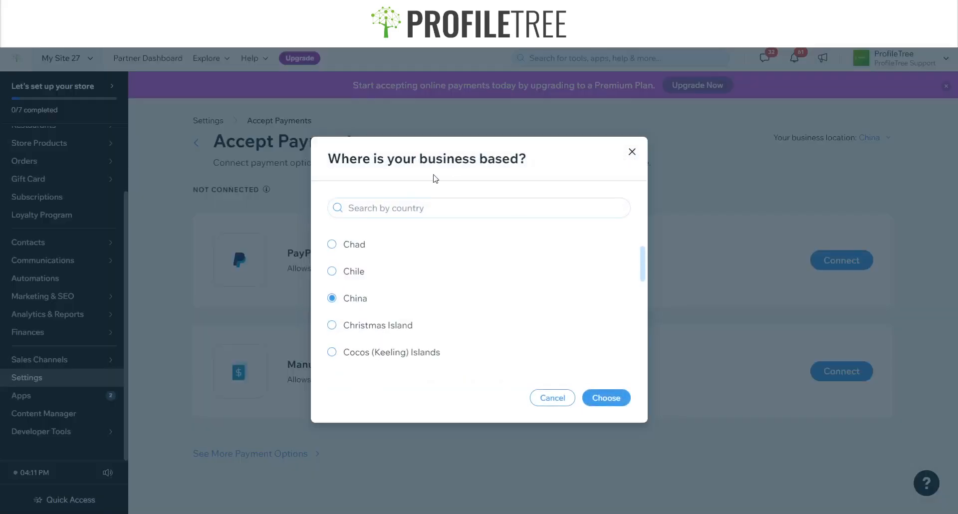
{"action": "left_click", "coordinate": [443, 207]}
{"action": "type", "text": "Un"}
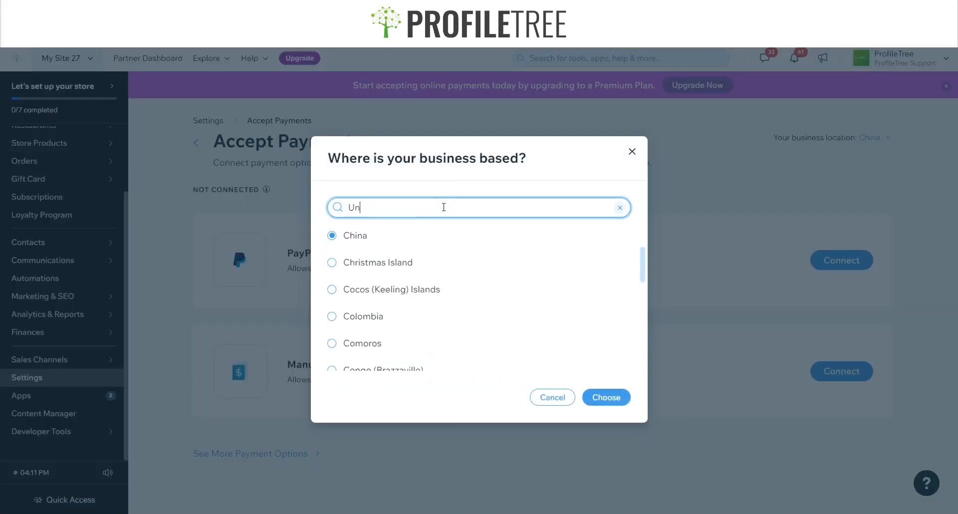
{"action": "type", "text": "ited Kingdom"}
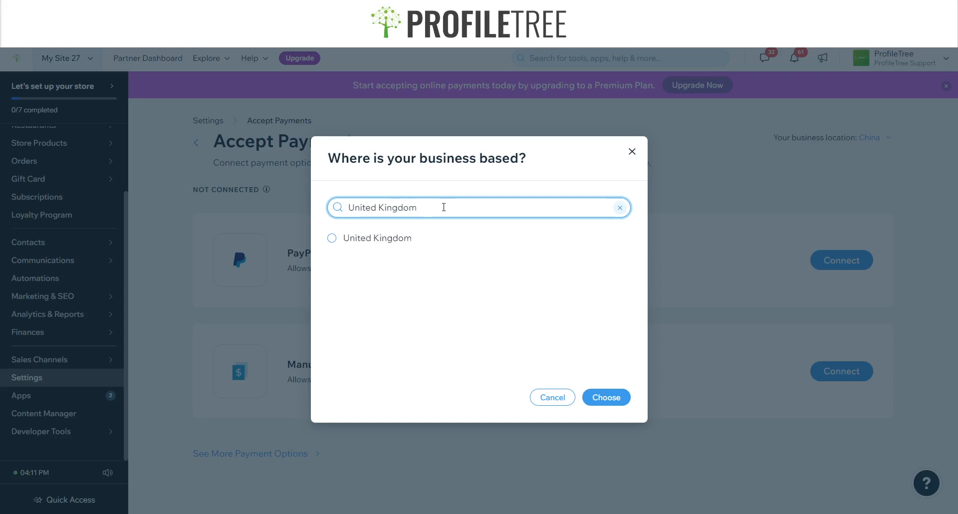
{"action": "left_click", "coordinate": [421, 240]}
{"action": "left_click", "coordinate": [605, 399]}
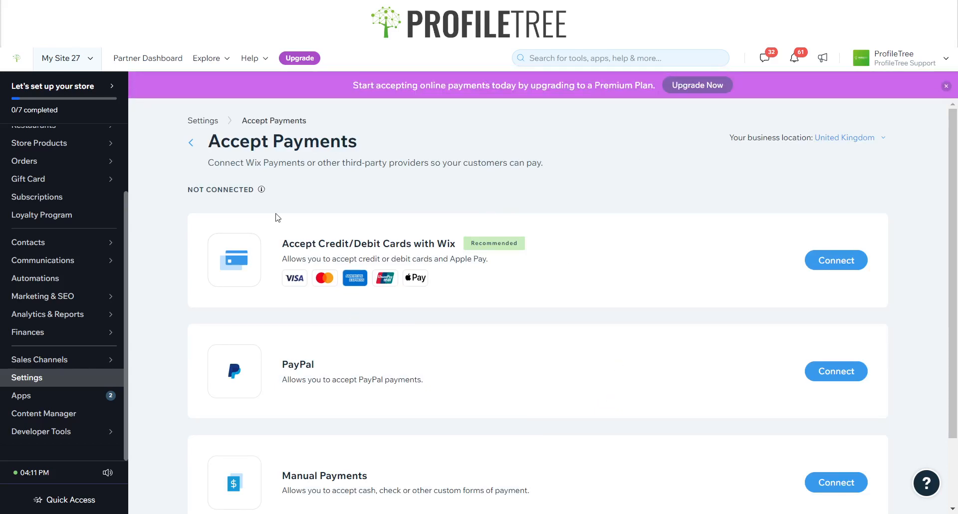
Examine the payment options offered for the United Kingdom, including Wix card payments, PayPal and Manual Payments.
{"action": "triple_click", "coordinate": [282, 141]}
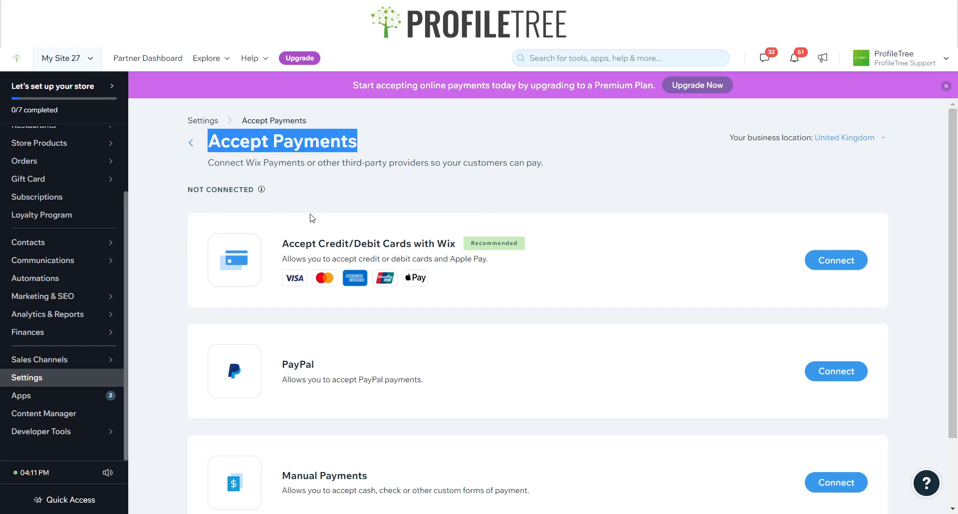
{"action": "left_click", "coordinate": [312, 203]}
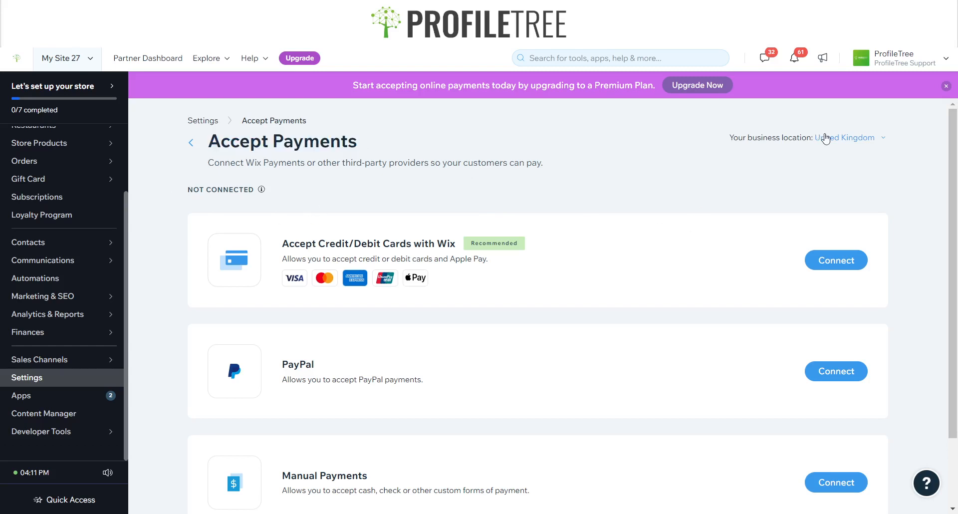
{"action": "scroll", "coordinate": [336, 185], "scroll_direction": "down", "scroll_amount": 2}
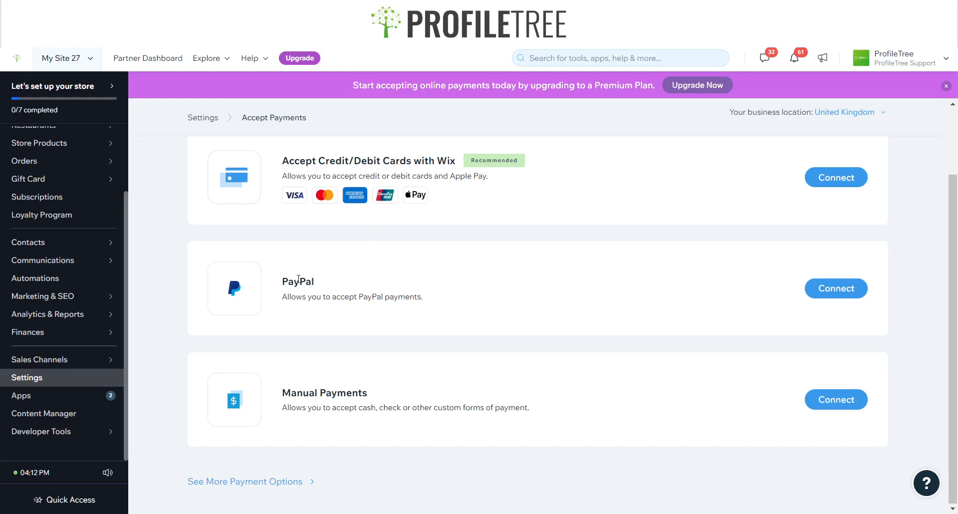
{"action": "left_click_drag", "start_coordinate": [318, 282], "coordinate": [289, 283]}
{"action": "left_click", "coordinate": [368, 282]}
{"action": "left_click_drag", "start_coordinate": [377, 396], "coordinate": [283, 395]}
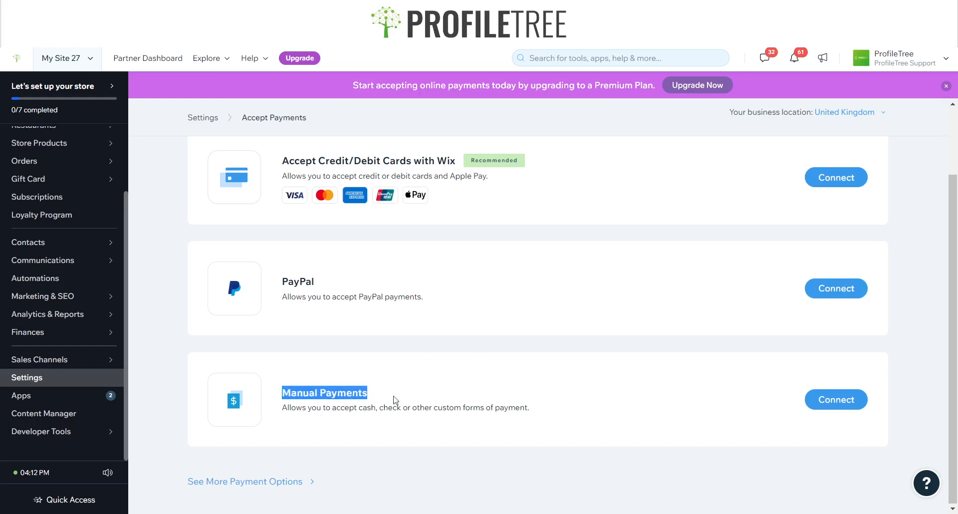
{"action": "left_click", "coordinate": [401, 398]}
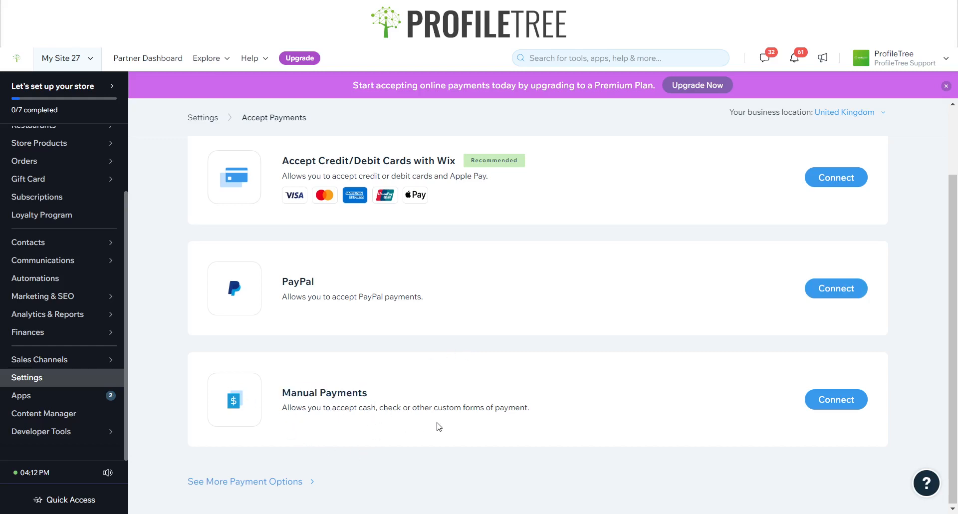
Connect credit/debit card payments with Wix, declaring that no prohibited products or services are sold, and dismiss the upgrade prompt.
{"action": "left_click", "coordinate": [822, 179]}
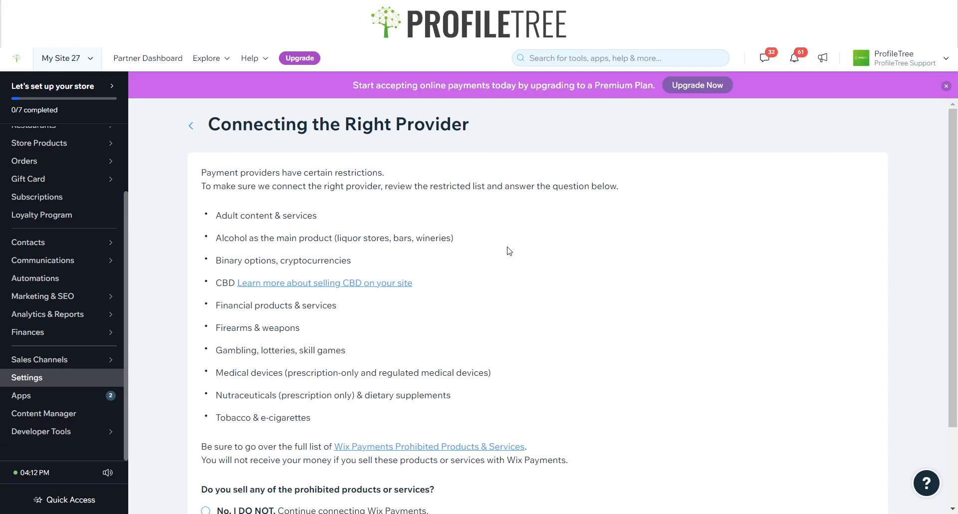
{"action": "scroll", "coordinate": [509, 250], "scroll_direction": "down", "scroll_amount": 2}
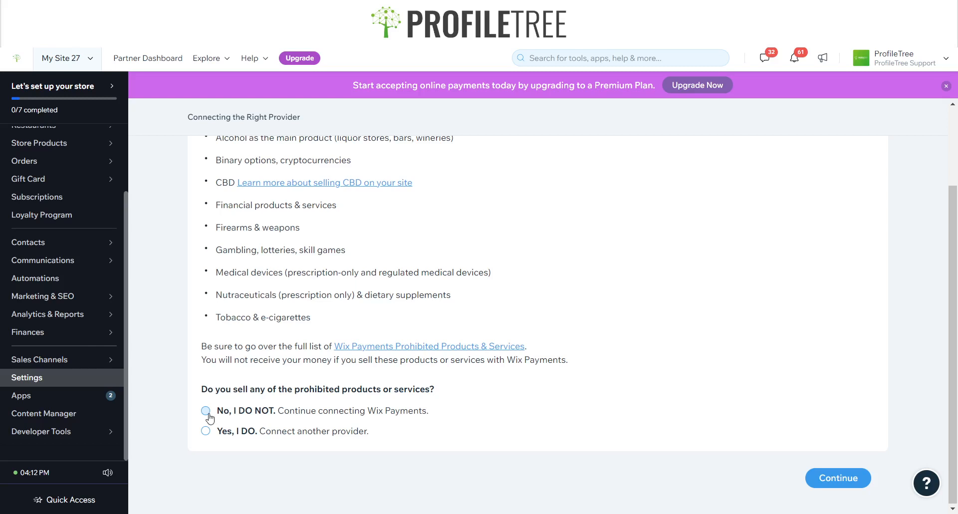
{"action": "left_click", "coordinate": [209, 414]}
{"action": "left_click", "coordinate": [827, 482]}
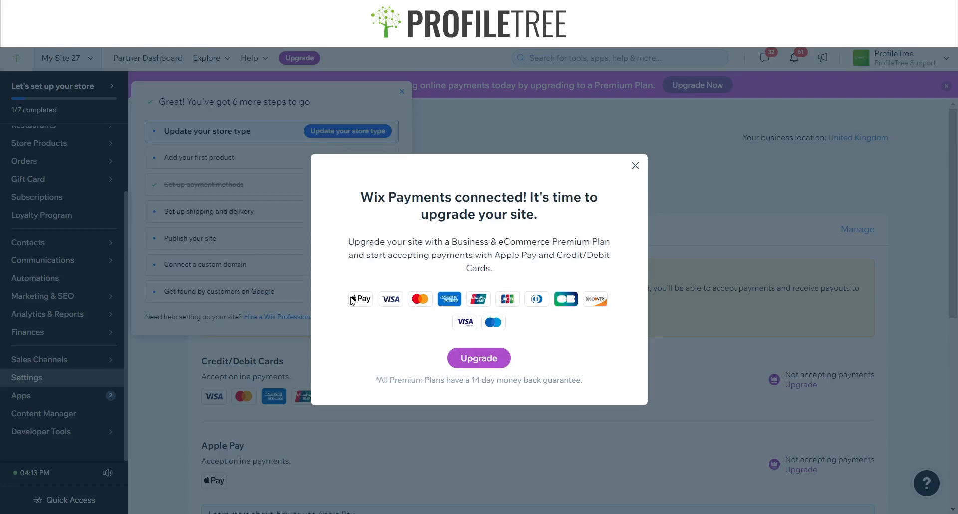
{"action": "left_click", "coordinate": [635, 166]}
Open the PayPal connection setup from the unconnected providers and go to its account email field.
{"action": "scroll", "coordinate": [338, 284], "scroll_direction": "down", "scroll_amount": 1}
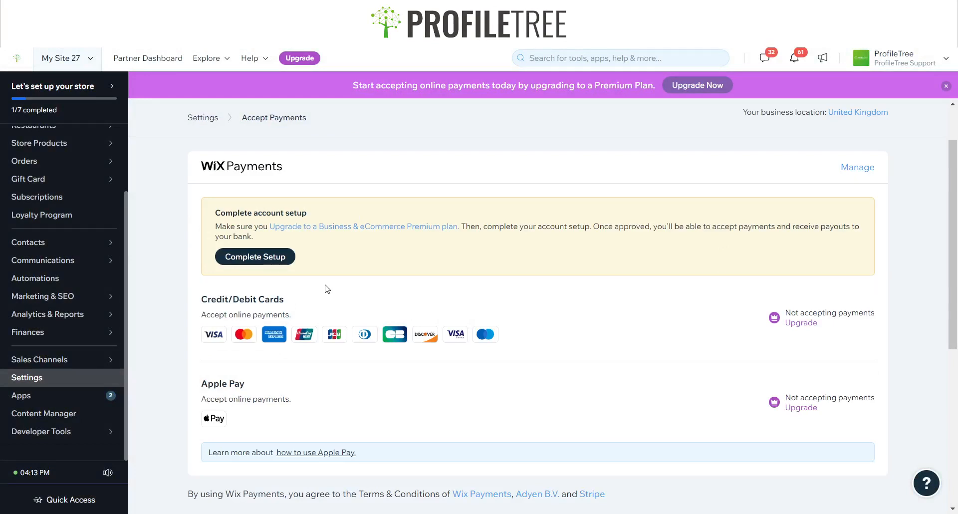
{"action": "scroll", "coordinate": [327, 289], "scroll_direction": "down", "scroll_amount": 5}
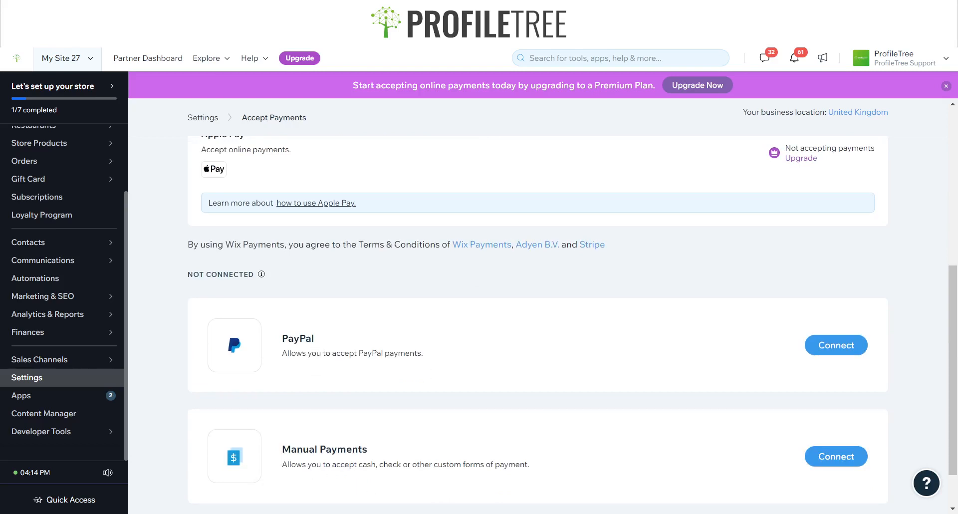
{"action": "scroll", "coordinate": [594, 343], "scroll_direction": "down", "scroll_amount": 1}
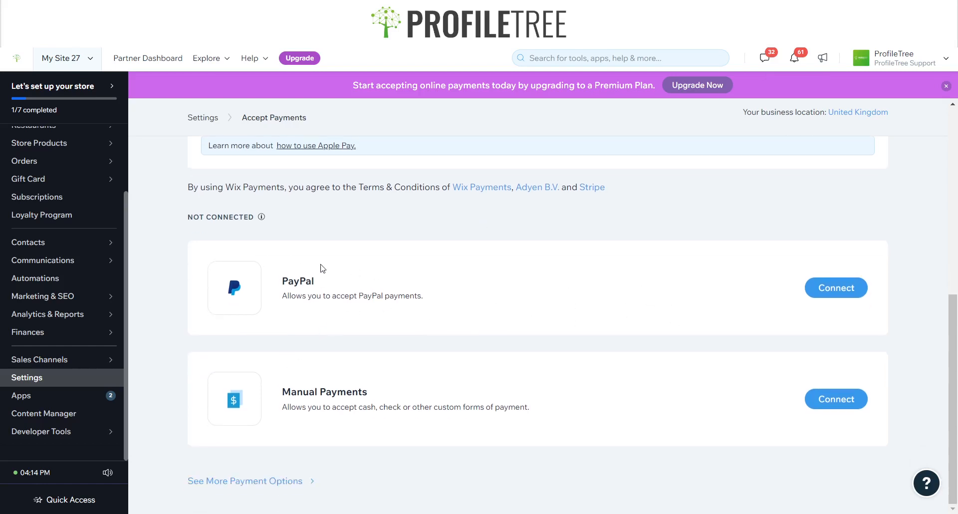
{"action": "left_click", "coordinate": [839, 292]}
{"action": "scroll", "coordinate": [375, 300], "scroll_direction": "down", "scroll_amount": 4}
{"action": "scroll", "coordinate": [250, 314], "scroll_direction": "up", "scroll_amount": 1}
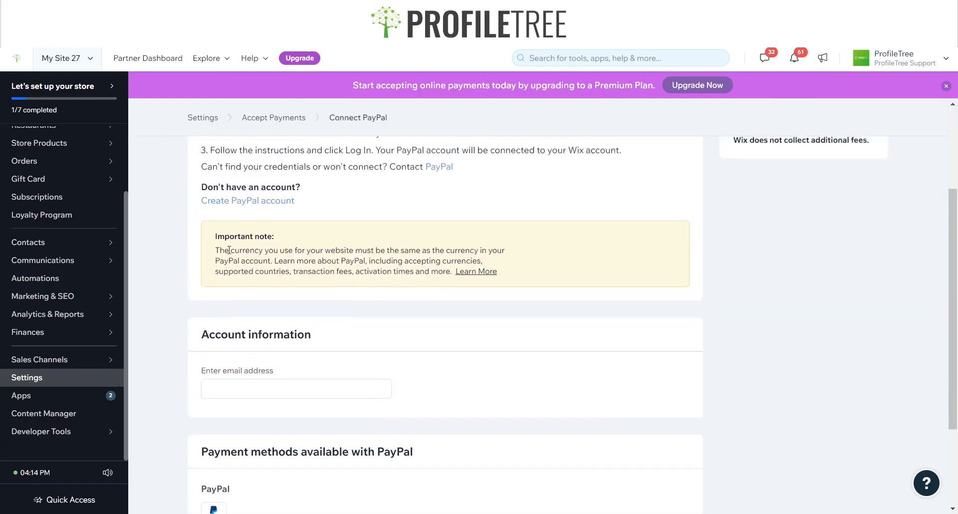
{"action": "scroll", "coordinate": [239, 279], "scroll_direction": "down", "scroll_amount": 1}
{"action": "left_click", "coordinate": [232, 260]}
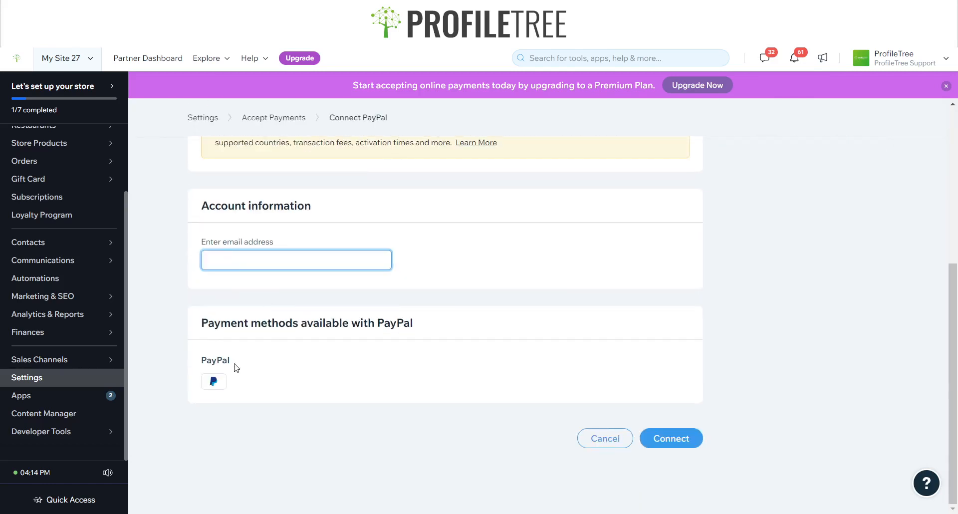
Review the PayPal connect instructions for those without an account, and open the PayPal contact link.
{"action": "scroll", "coordinate": [547, 297], "scroll_direction": "up", "scroll_amount": 3}
{"action": "scroll", "coordinate": [548, 296], "scroll_direction": "up", "scroll_amount": 2}
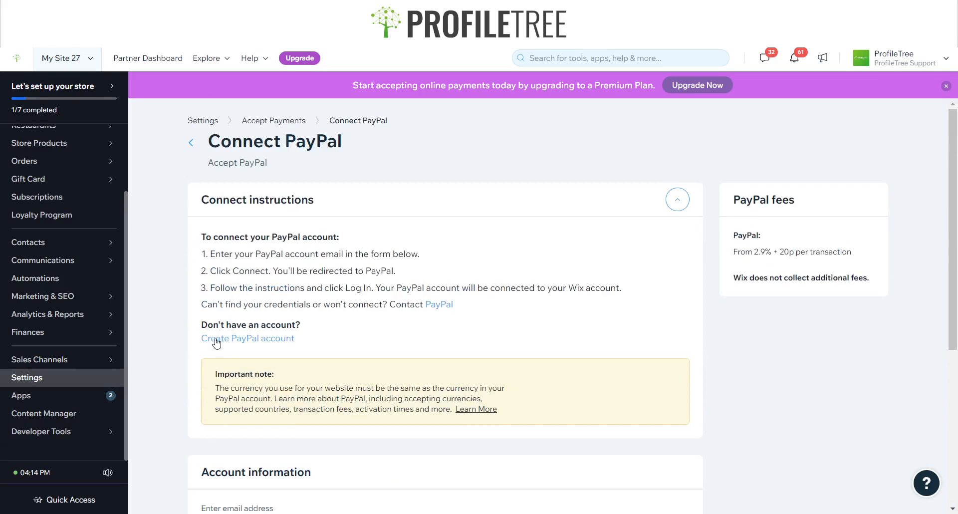
{"action": "left_click_drag", "start_coordinate": [318, 329], "coordinate": [200, 326]}
{"action": "left_click", "coordinate": [435, 331]}
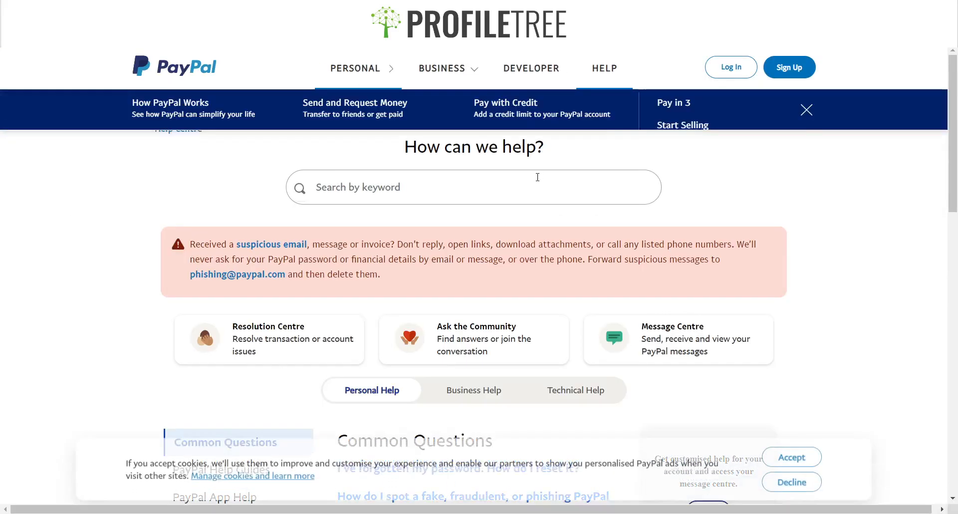
Look over the PayPal help centre page, return to the PayPal connection form and leave it without connecting.
{"action": "scroll", "coordinate": [537, 178], "scroll_direction": "down", "scroll_amount": 5}
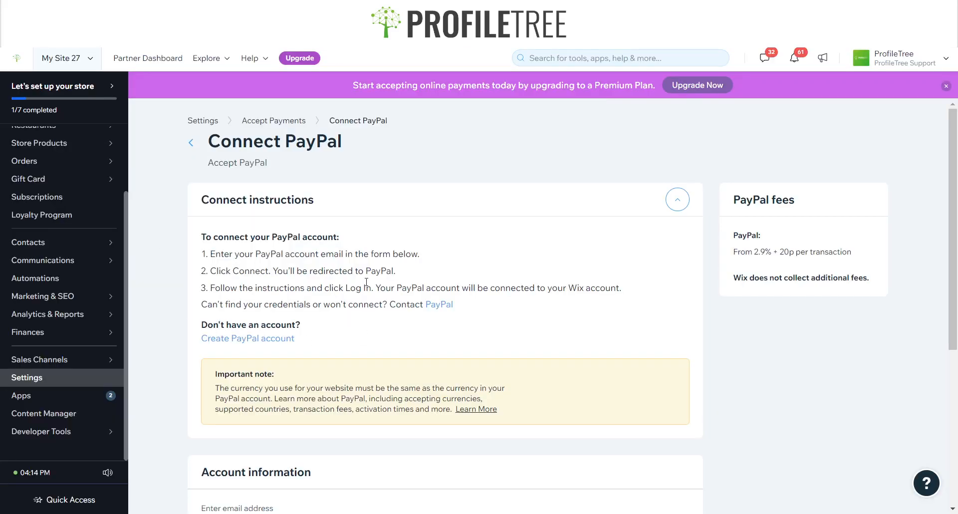
{"action": "scroll", "coordinate": [368, 285], "scroll_direction": "down", "scroll_amount": 5}
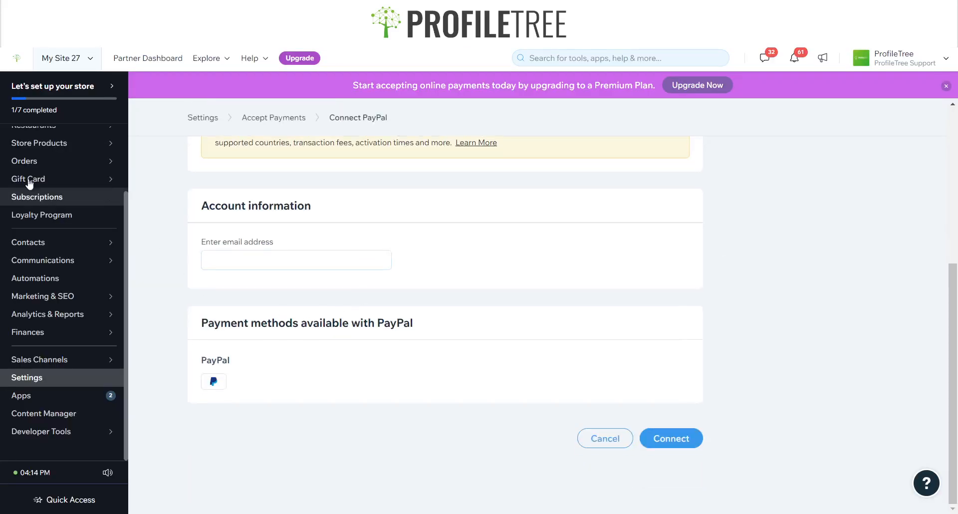
{"action": "left_click", "coordinate": [11, 26]}
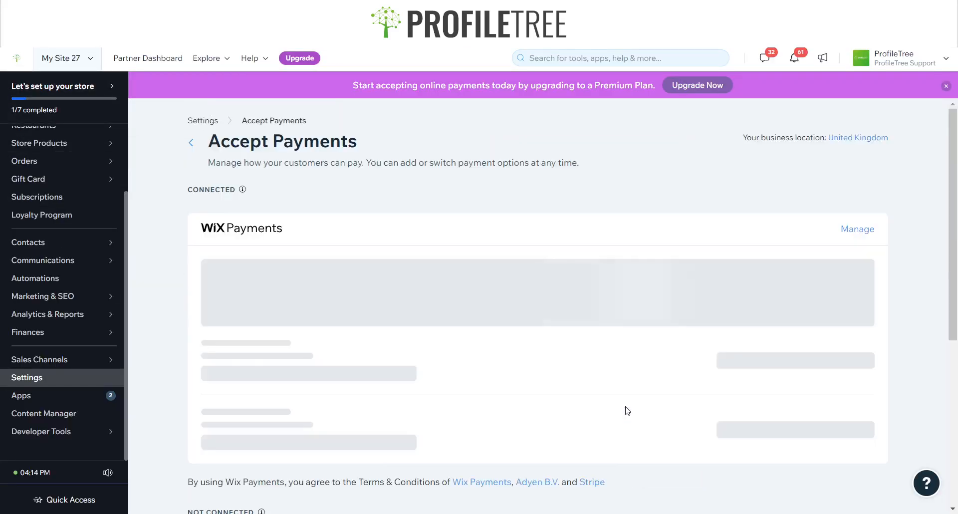
Open the Manual Payments connection setup from the unconnected payment providers.
{"action": "scroll", "coordinate": [329, 327], "scroll_direction": "down", "scroll_amount": 7}
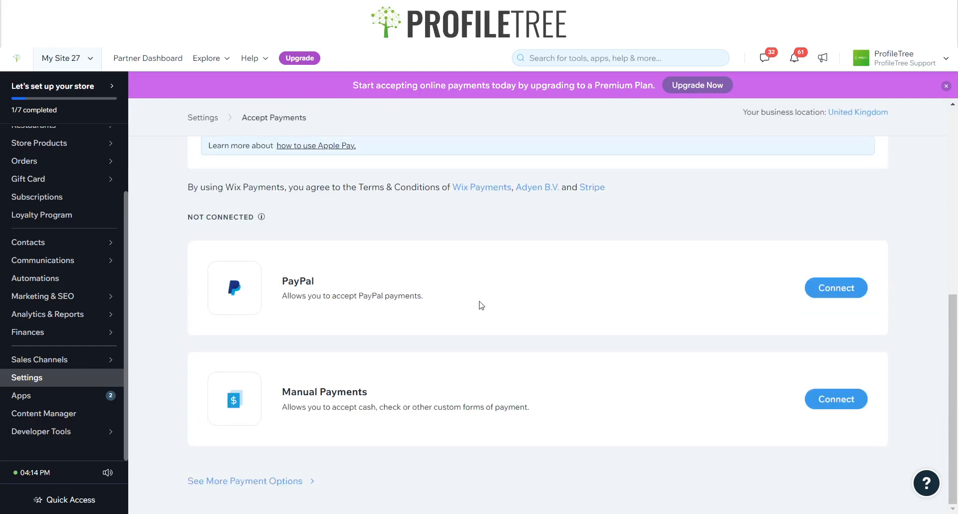
{"action": "left_click_drag", "start_coordinate": [479, 304], "coordinate": [320, 274]}
{"action": "left_click", "coordinate": [418, 293]}
{"action": "left_click", "coordinate": [841, 407]}
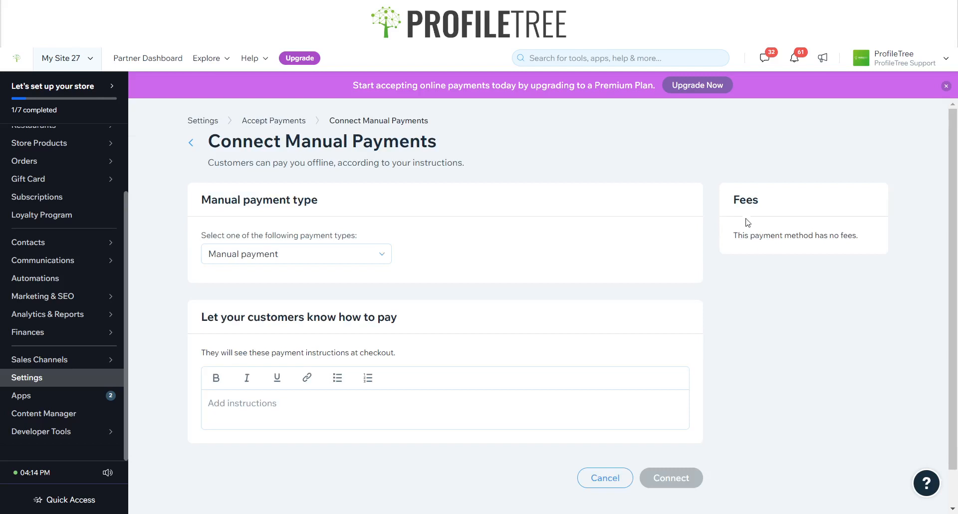
Check the manual payment fees, set the payment type to Cash payment, and go to the customer instructions field.
{"action": "left_click_drag", "start_coordinate": [732, 199], "coordinate": [781, 205]}
{"action": "left_click", "coordinate": [781, 205]}
{"action": "left_click", "coordinate": [236, 261]}
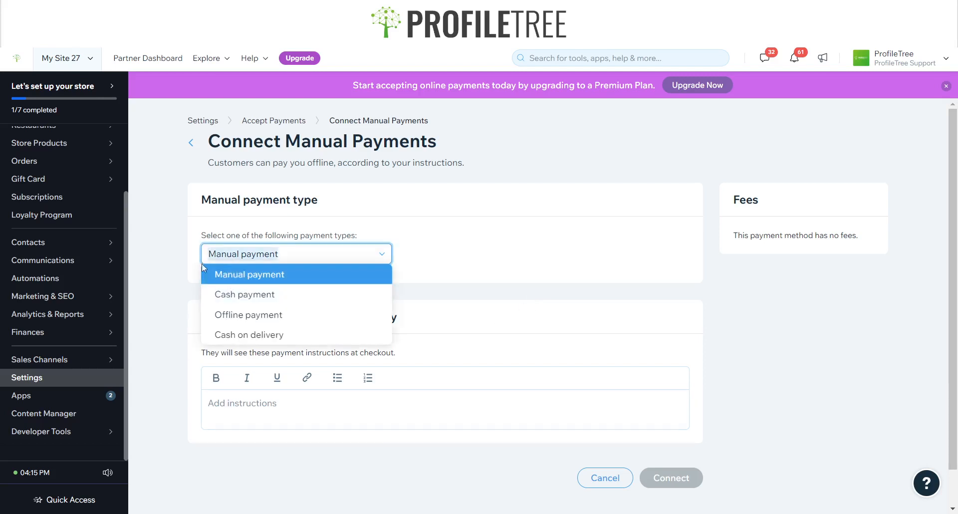
{"action": "left_click", "coordinate": [228, 295]}
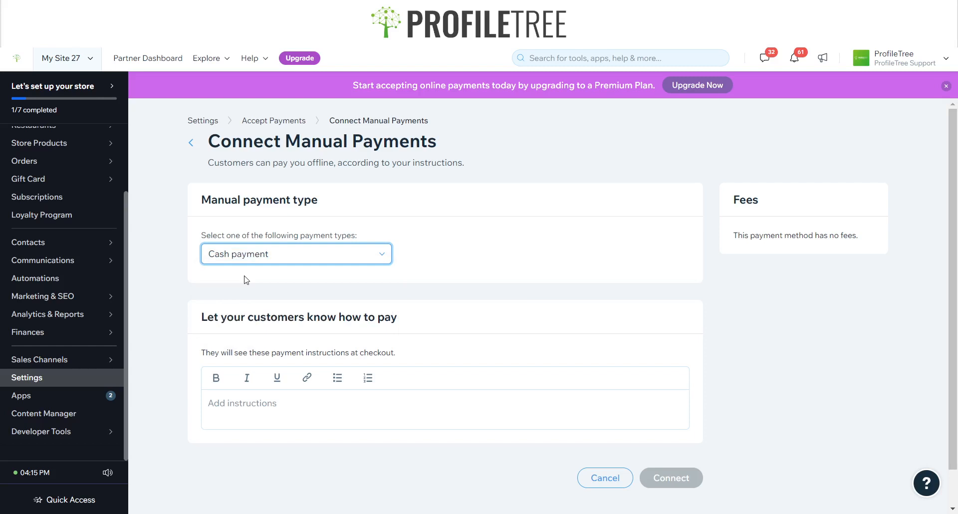
{"action": "left_click", "coordinate": [265, 410]}
{"action": "type", "text": "C"}
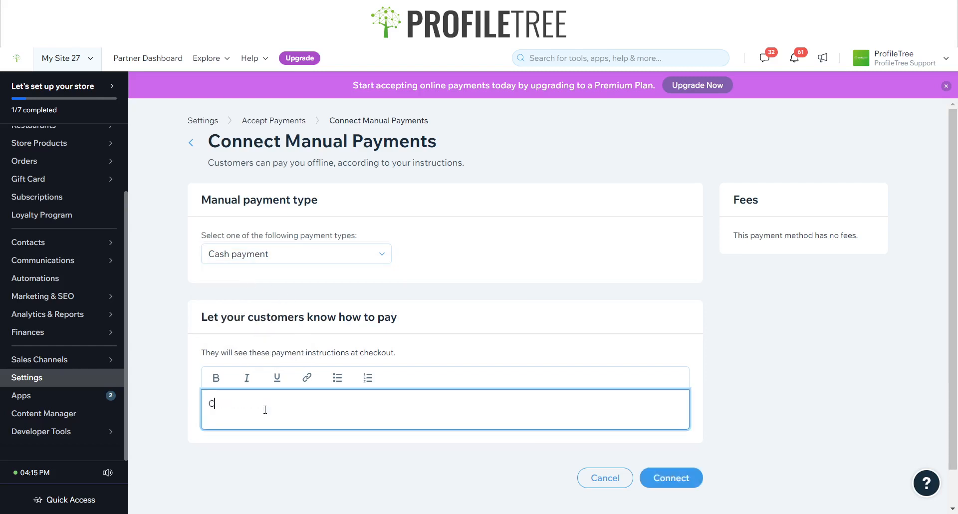
{"action": "key", "text": "BackSpace"}
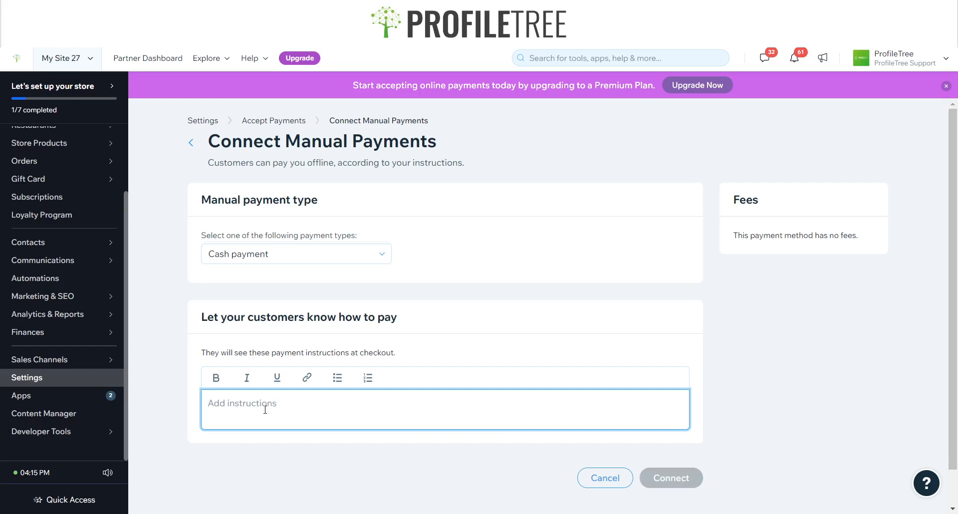
{"action": "type", "text": "CASH ONLY "}
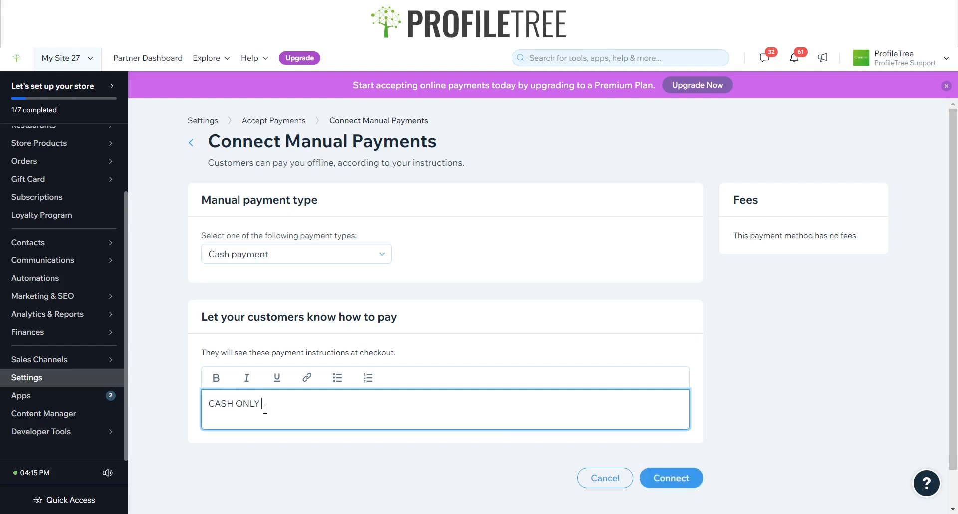
{"action": "type", "text": "WHEN"}
{"action": "key", "text": "BackSpace"}
{"action": "key", "text": "BackSpace"}
{"action": "key", "text": "BackSpace"}
{"action": "key", "text": "BackSpace"}
{"action": "key", "text": "BackSpace"}
{"action": "key", "text": "BackSpace"}
{"action": "key", "text": "BackSpace"}
{"action": "key", "text": "BackSpace"}
{"action": "key", "text": "BackSpace"}
{"action": "key", "text": "BackSpace"}
{"action": "key", "text": "BackSpace"}
{"action": "key", "text": "BackSpace"}
{"action": "key", "text": "BackSpace"}
{"action": "key", "text": "BackSpace"}
{"action": "key", "text": "BackSpace"}
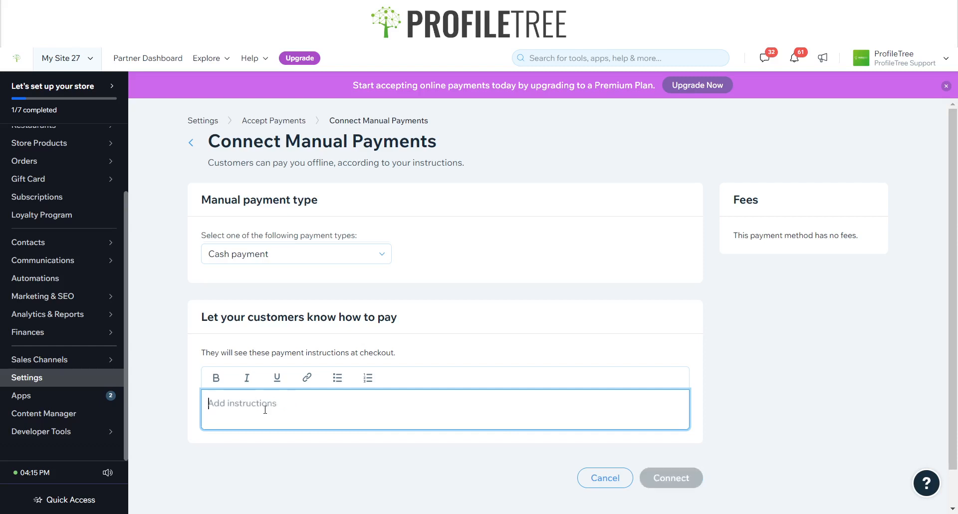
Enter the checkout instructions "CASH ONLY" and "DELIVERY OR PICKUP" on two lines, connect Manual Payments, and dismiss the upgrade prompt.
{"action": "type", "text": "CASH O"}
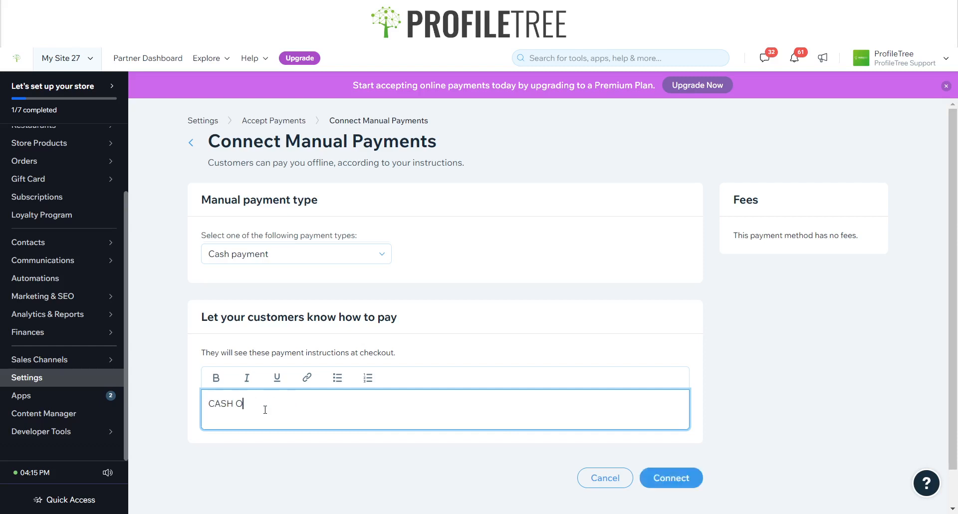
{"action": "type", "text": "NLY"}
{"action": "key", "text": "Return"}
{"action": "type", "text": "De"}
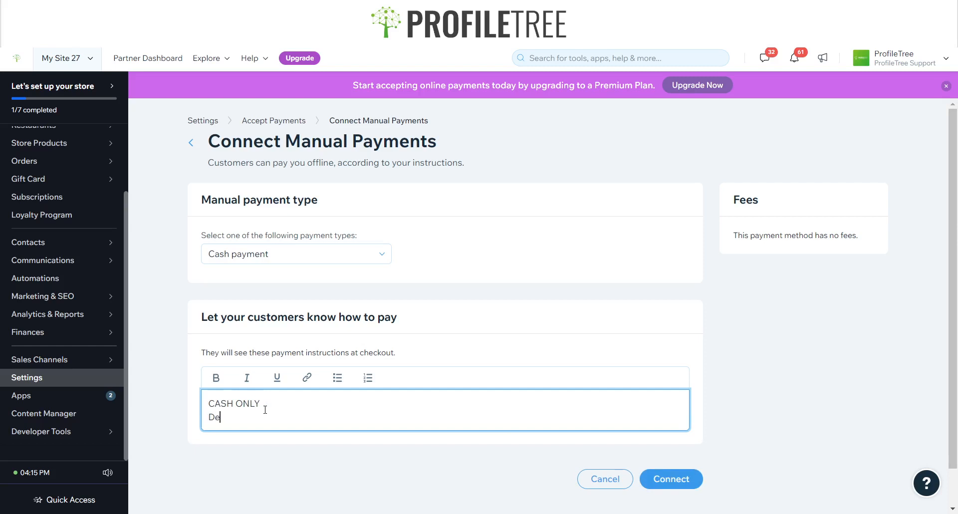
{"action": "key", "text": "BackSpace"}
{"action": "type", "text": "ELIVERY OR PICKUP"}
{"action": "left_click", "coordinate": [660, 479]}
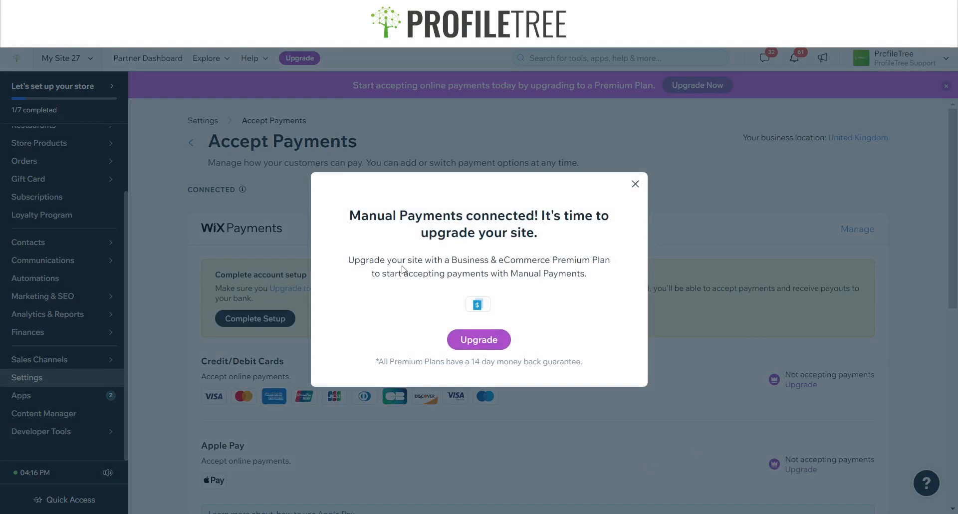
{"action": "left_click", "coordinate": [636, 184]}
Review the connected card, Apple Pay and Manual Payments entries, and open the additional payment options.
{"action": "scroll", "coordinate": [685, 422], "scroll_direction": "down", "scroll_amount": 4}
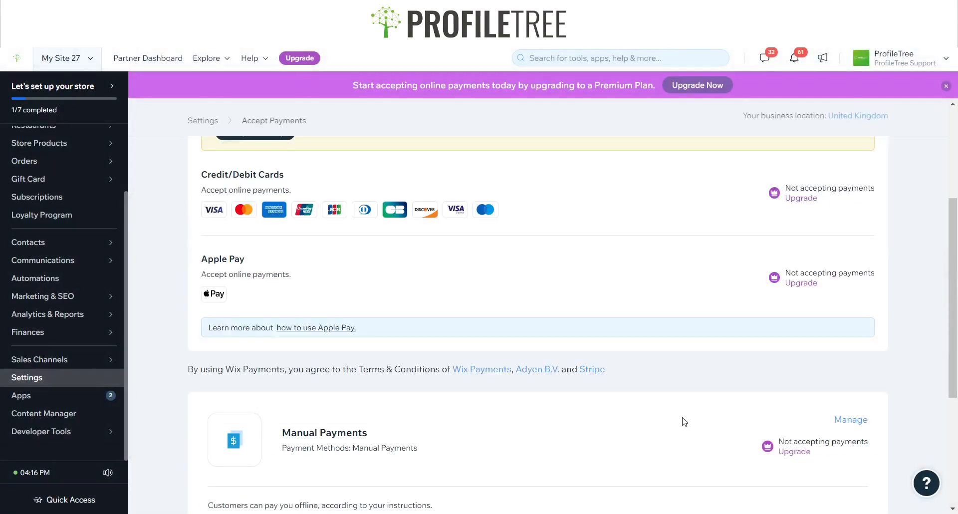
{"action": "scroll", "coordinate": [399, 340], "scroll_direction": "up", "scroll_amount": 3}
{"action": "scroll", "coordinate": [507, 310], "scroll_direction": "down", "scroll_amount": 4}
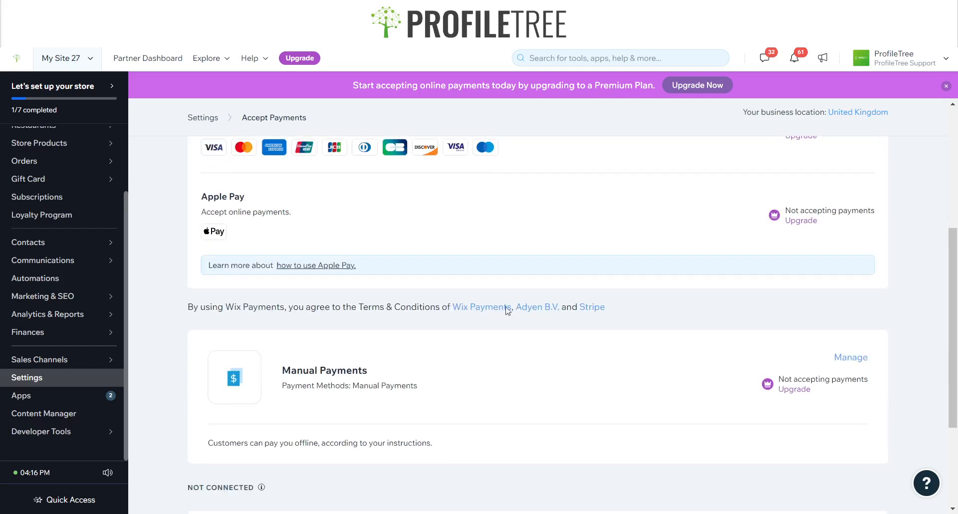
{"action": "scroll", "coordinate": [706, 280], "scroll_direction": "up", "scroll_amount": 3}
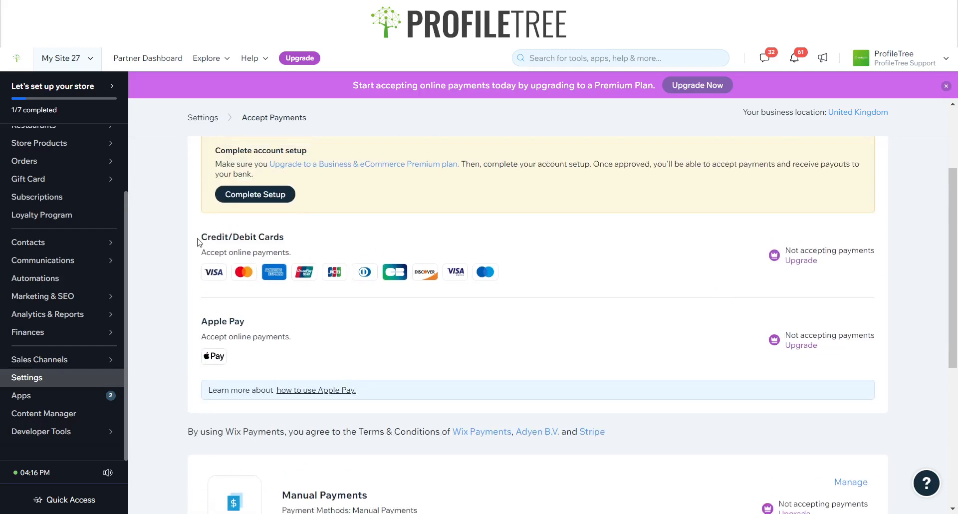
{"action": "scroll", "coordinate": [329, 346], "scroll_direction": "down", "scroll_amount": 2}
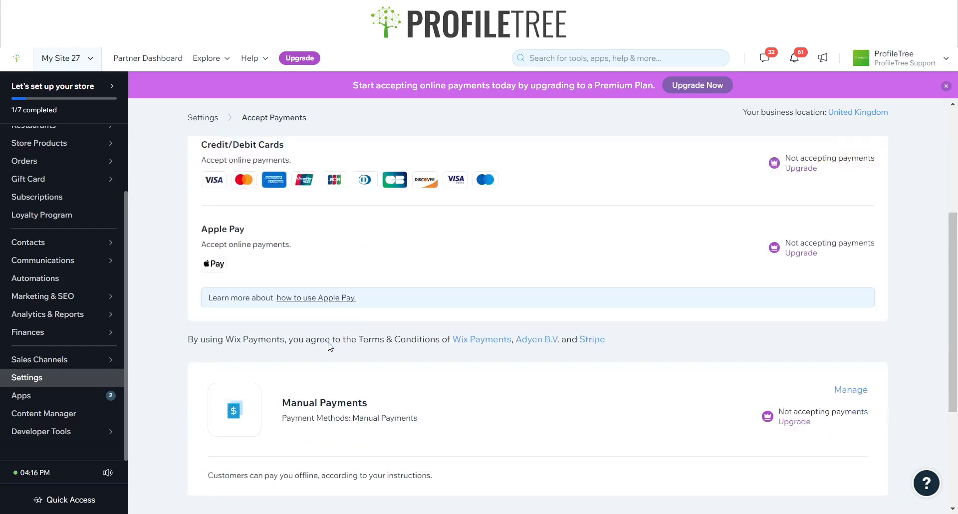
{"action": "scroll", "coordinate": [639, 392], "scroll_direction": "down", "scroll_amount": 3}
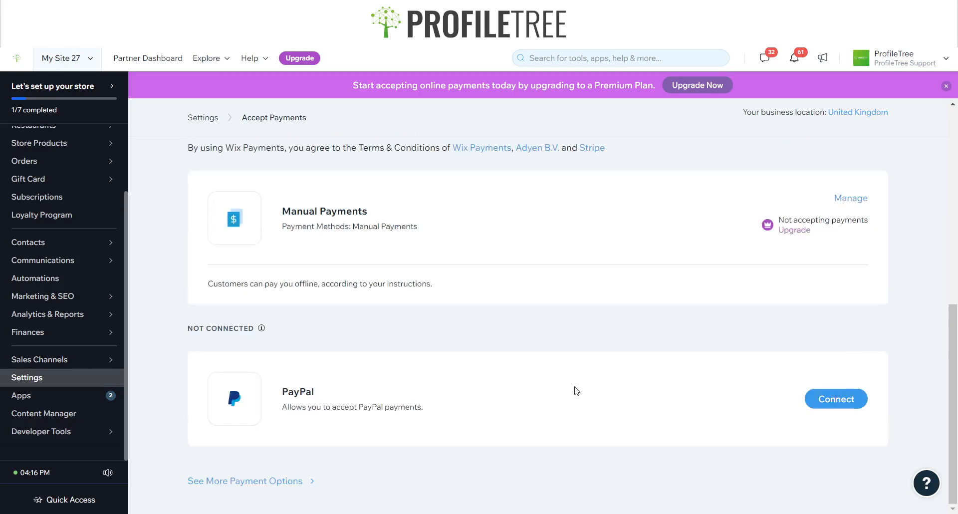
{"action": "left_click", "coordinate": [231, 480]}
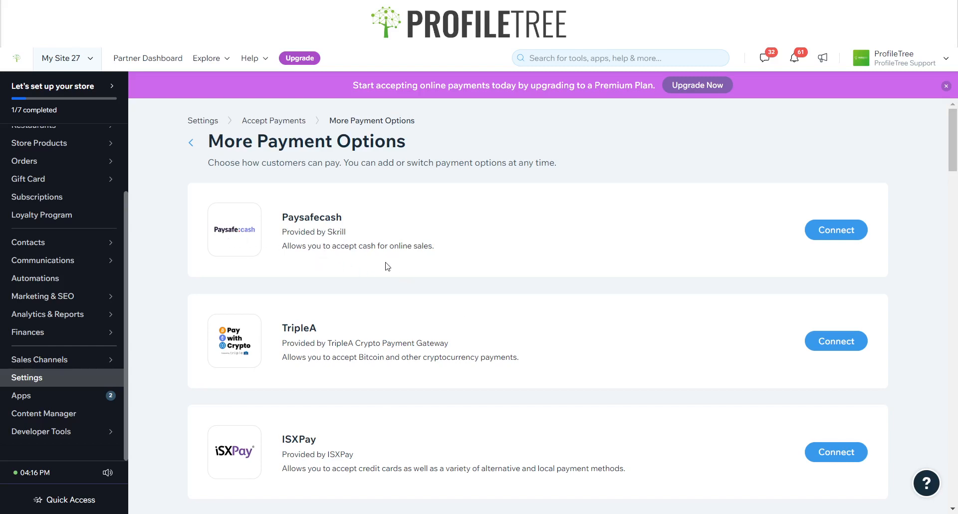
Look through the additional payment providers to the end of the list and open the third-party credit/debit card providers.
{"action": "scroll", "coordinate": [379, 275], "scroll_direction": "down", "scroll_amount": 3}
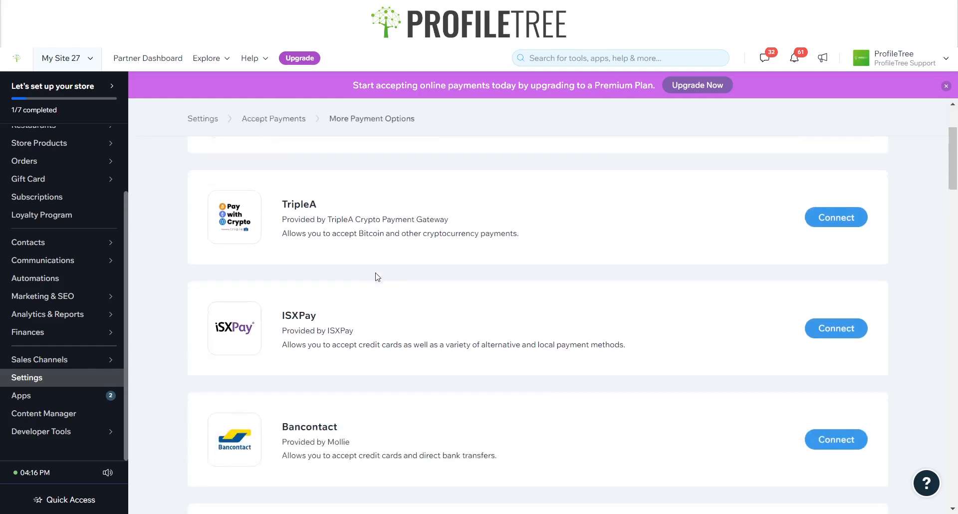
{"action": "scroll", "coordinate": [300, 237], "scroll_direction": "down", "scroll_amount": 2}
{"action": "scroll", "coordinate": [296, 231], "scroll_direction": "up", "scroll_amount": 3}
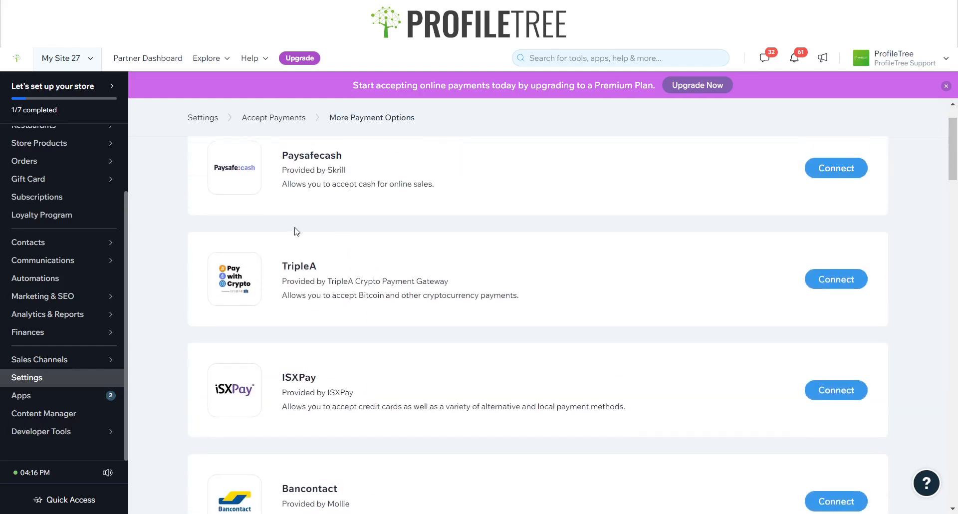
{"action": "scroll", "coordinate": [296, 231], "scroll_direction": "down", "scroll_amount": 15}
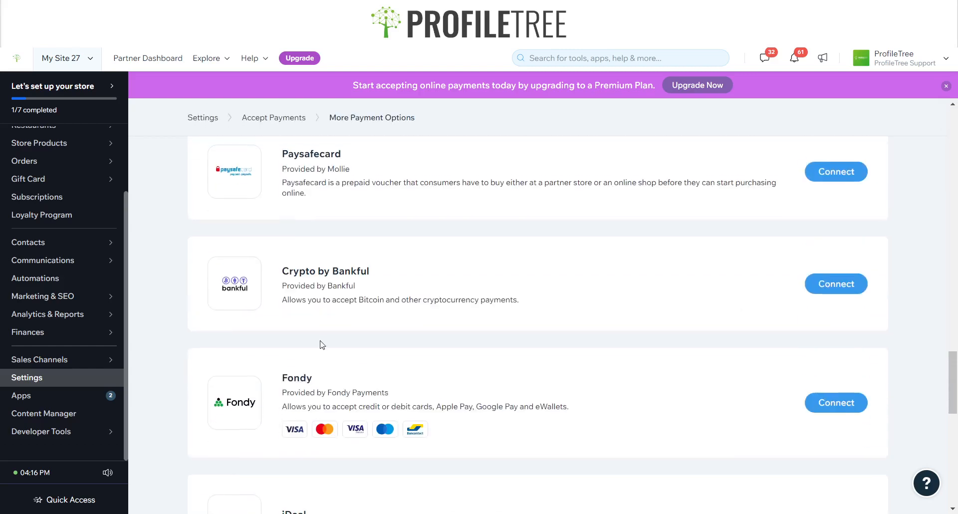
{"action": "scroll", "coordinate": [310, 359], "scroll_direction": "down", "scroll_amount": 10}
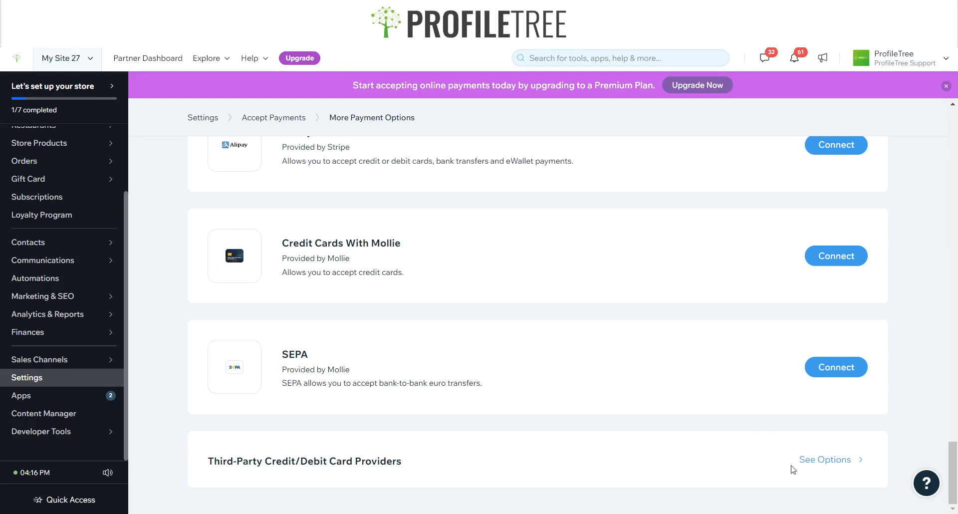
{"action": "left_click", "coordinate": [830, 462]}
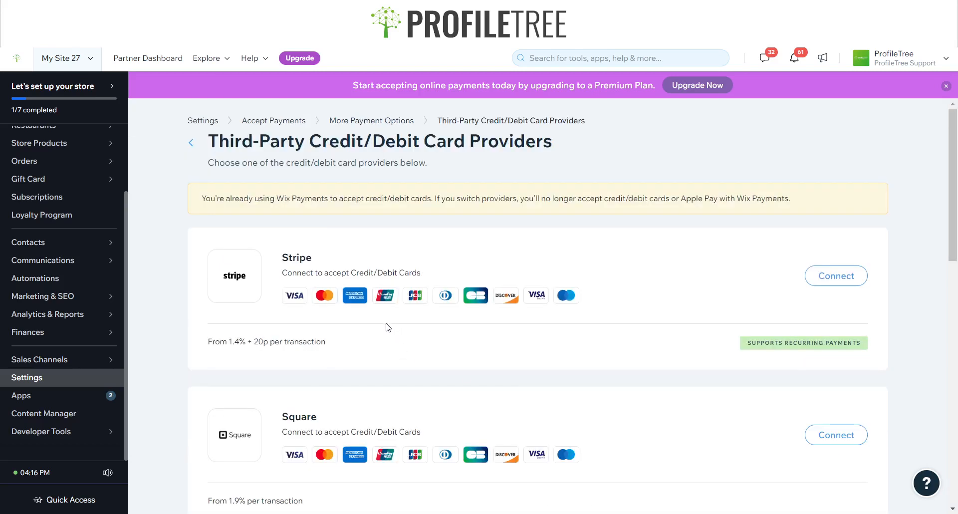
Compare the third-party card providers from Stripe to Fondy Payments, and return to the additional payment options.
{"action": "scroll", "coordinate": [304, 390], "scroll_direction": "down", "scroll_amount": 5}
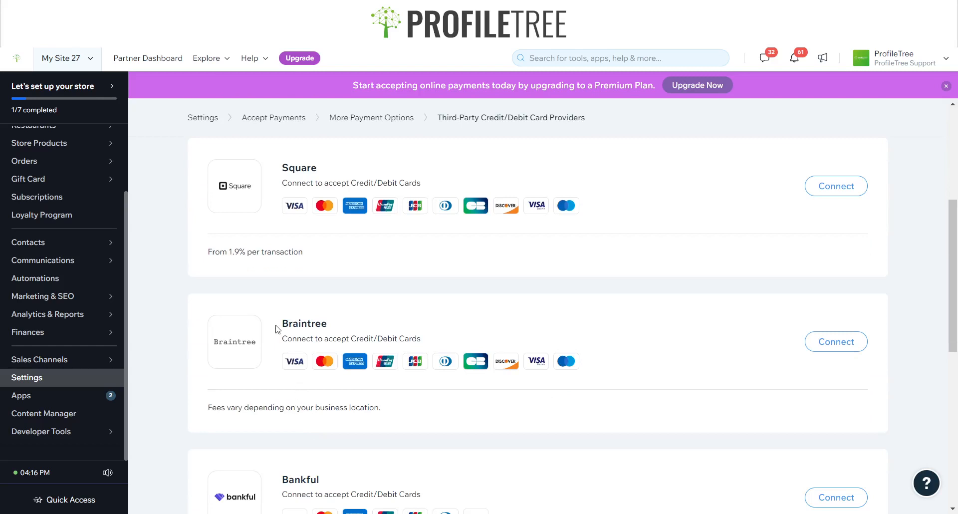
{"action": "scroll", "coordinate": [384, 324], "scroll_direction": "down", "scroll_amount": 5}
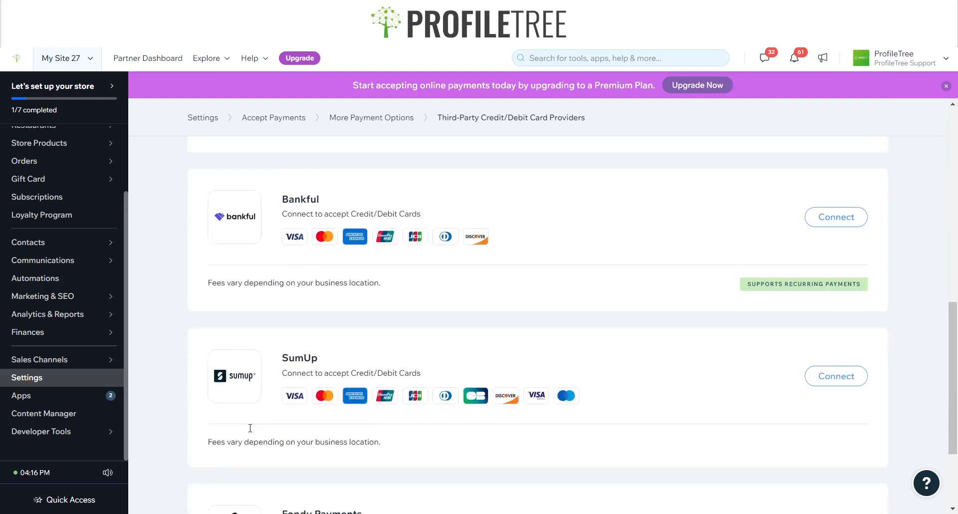
{"action": "scroll", "coordinate": [250, 428], "scroll_direction": "down", "scroll_amount": 3}
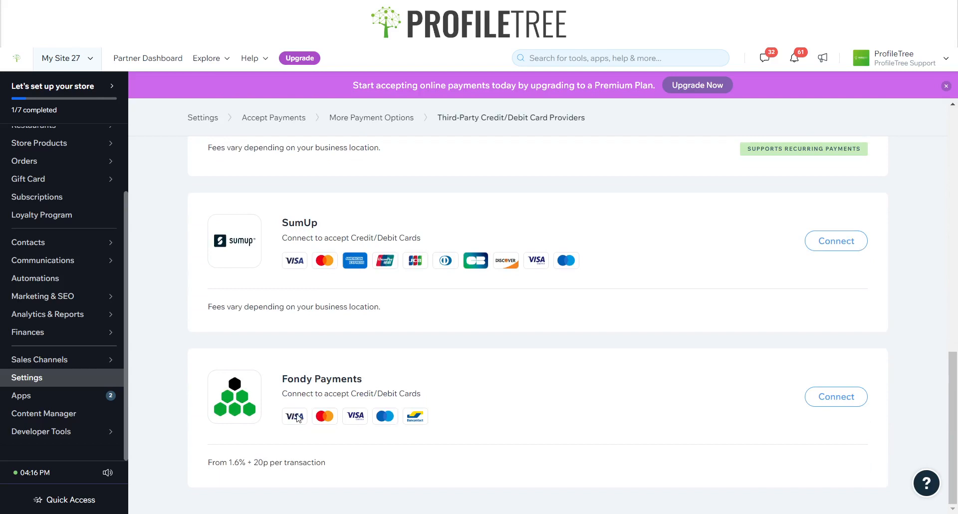
{"action": "scroll", "coordinate": [298, 419], "scroll_direction": "up", "scroll_amount": 13}
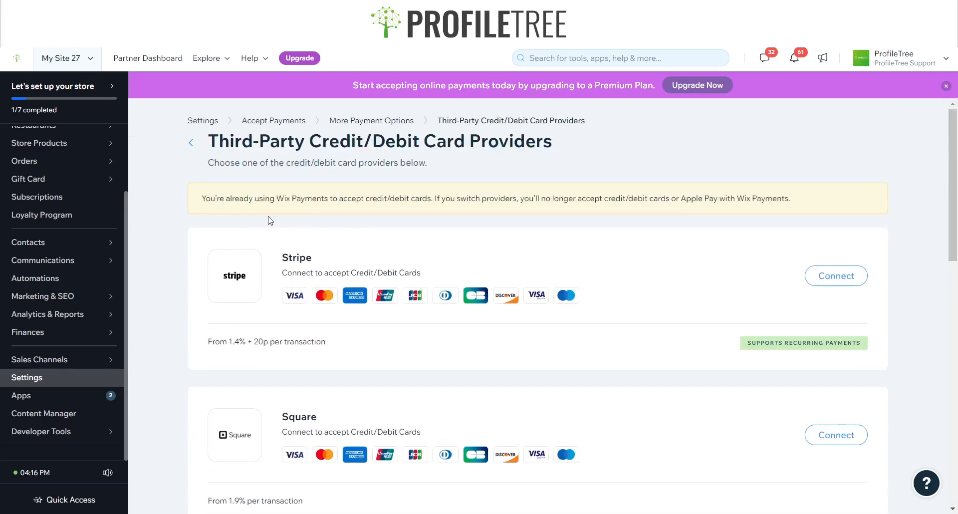
{"action": "left_click", "coordinate": [191, 143]}
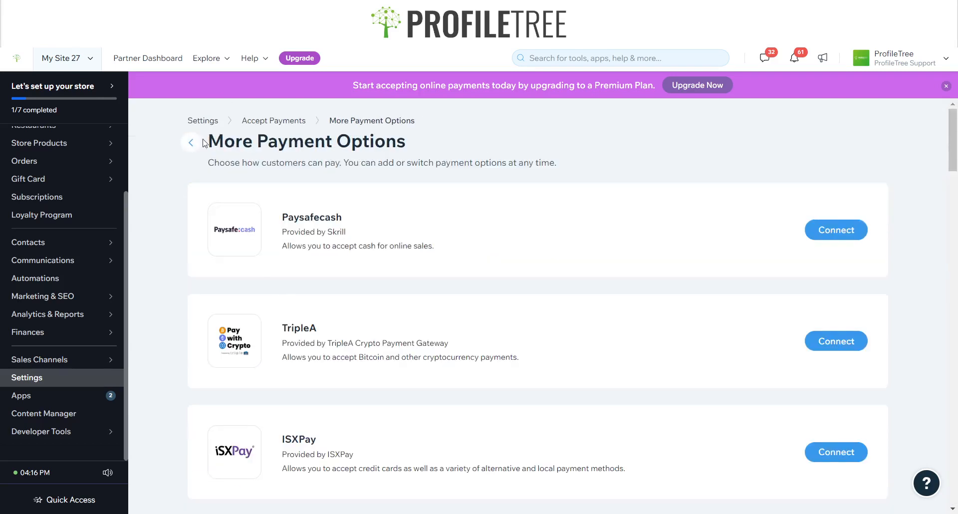
Examine the additional payment options in more detail, from TripleA crypto payments to the Klarna and Splitit instalment providers.
{"action": "scroll", "coordinate": [312, 366], "scroll_direction": "down", "scroll_amount": 10}
{"action": "scroll", "coordinate": [325, 323], "scroll_direction": "up", "scroll_amount": 5}
{"action": "scroll", "coordinate": [340, 343], "scroll_direction": "up", "scroll_amount": 7}
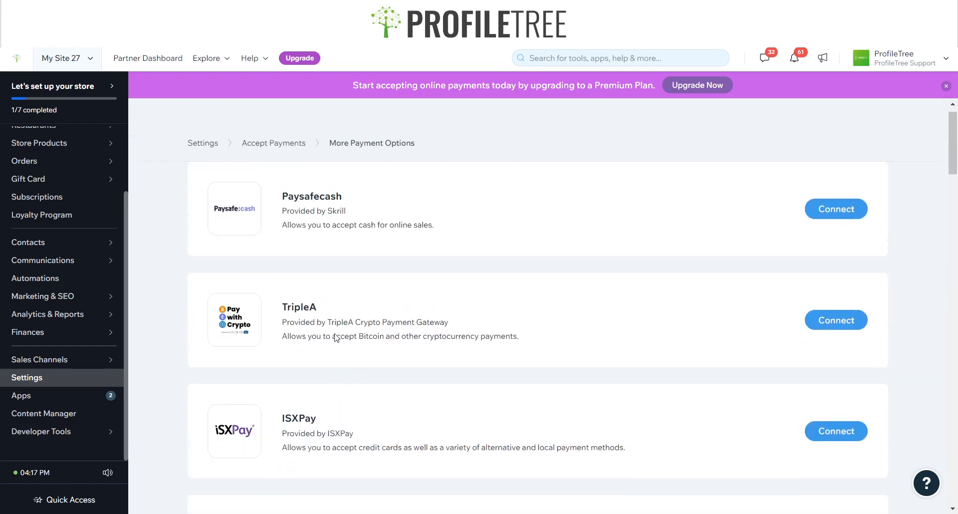
{"action": "scroll", "coordinate": [349, 349], "scroll_direction": "down", "scroll_amount": 2}
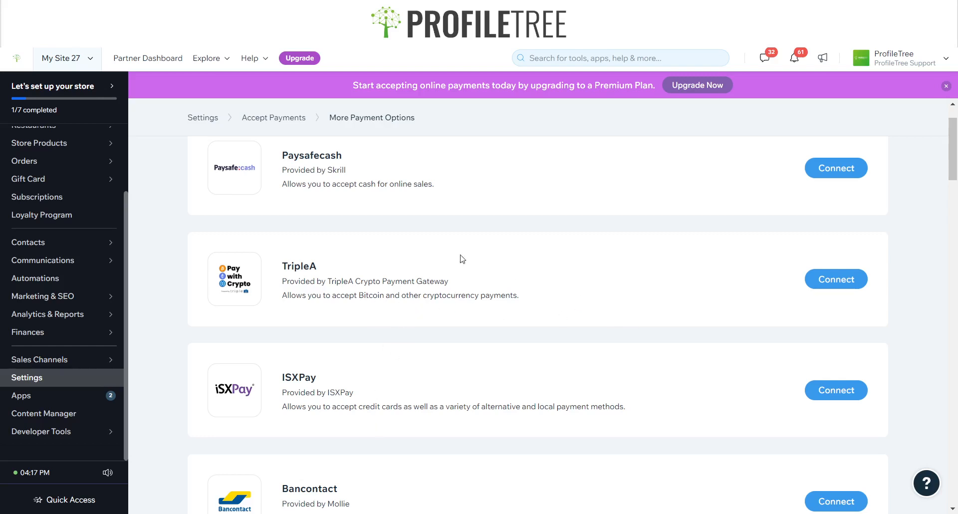
{"action": "left_click_drag", "start_coordinate": [351, 269], "coordinate": [262, 268]}
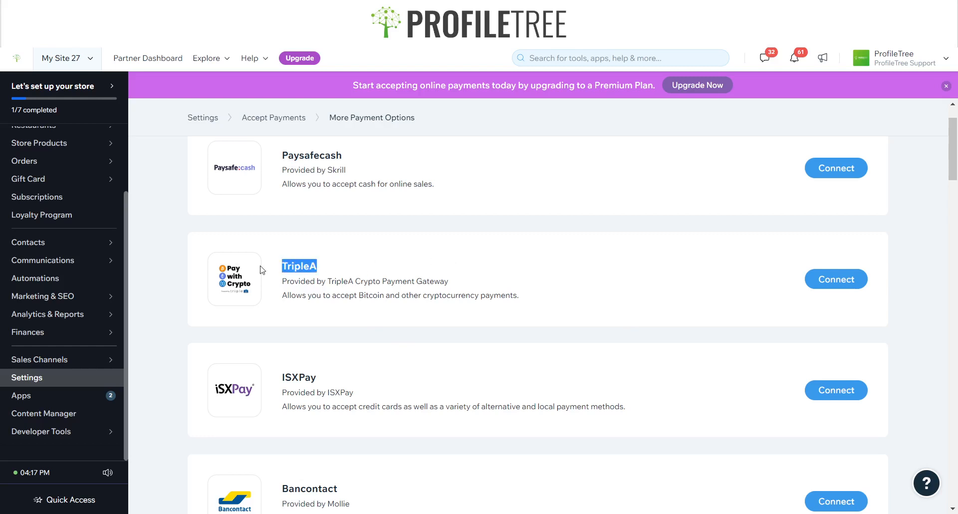
{"action": "left_click", "coordinate": [324, 267]}
{"action": "scroll", "coordinate": [326, 267], "scroll_direction": "down", "scroll_amount": 10}
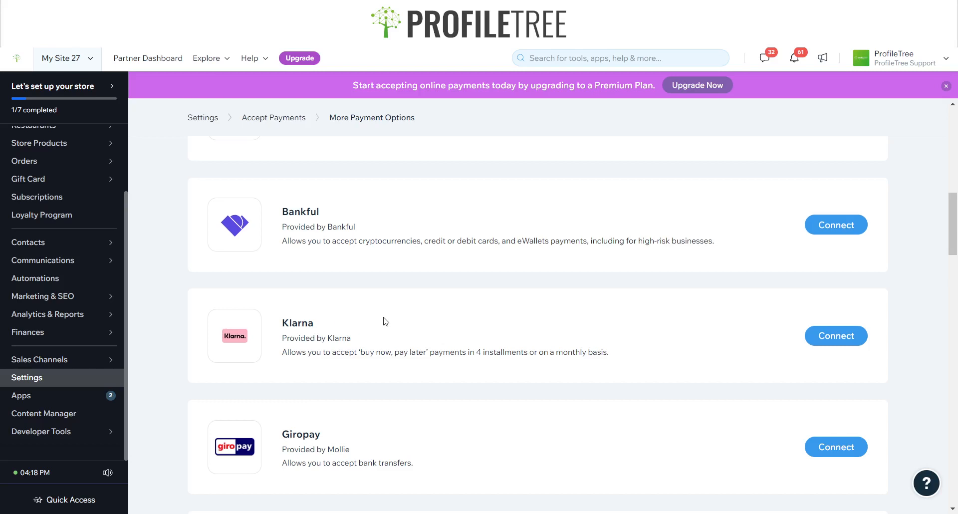
{"action": "scroll", "coordinate": [399, 344], "scroll_direction": "down", "scroll_amount": 6}
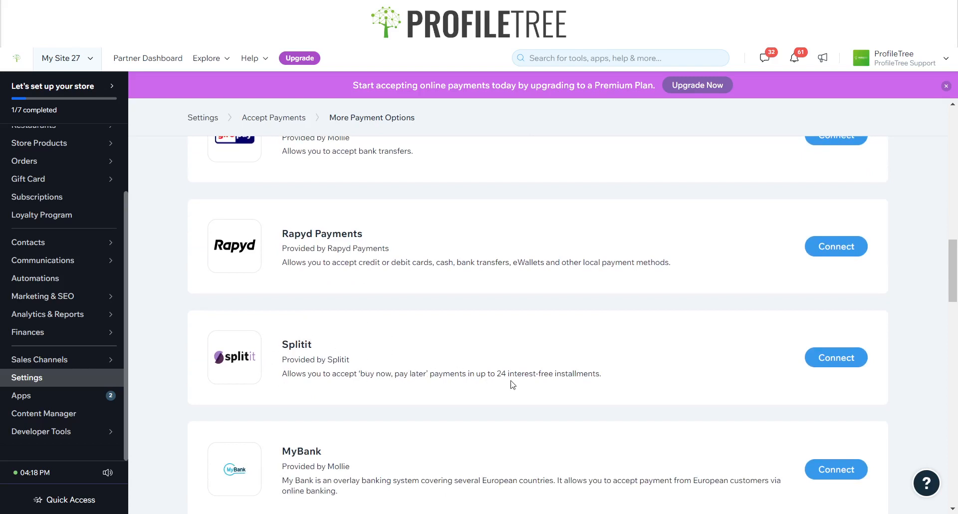
Look through the remaining additional payment options from Splitit to Fondy, including Laybuy, Vyne, Clearpay, Paysafecard and Crypto by Bankful.
{"action": "scroll", "coordinate": [513, 385], "scroll_direction": "down", "scroll_amount": 9}
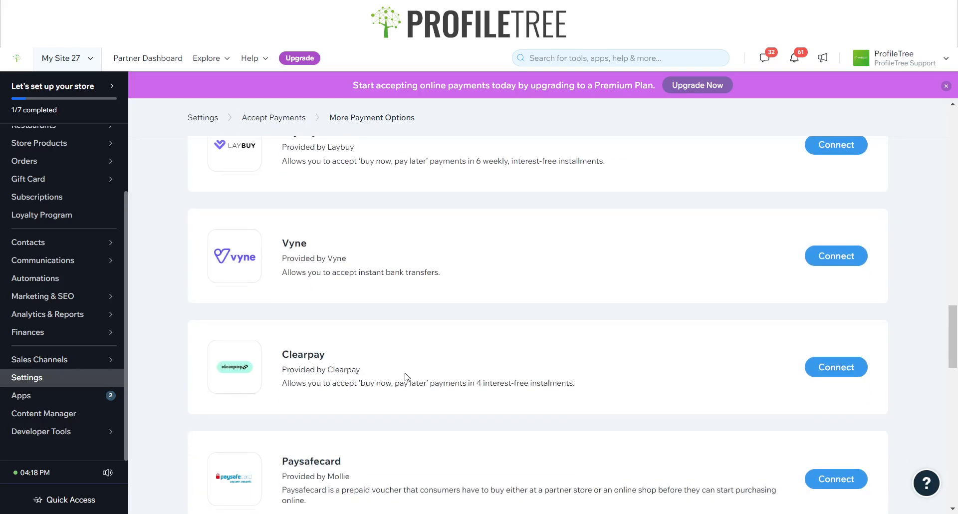
{"action": "scroll", "coordinate": [399, 360], "scroll_direction": "up", "scroll_amount": 3}
{"action": "scroll", "coordinate": [445, 340], "scroll_direction": "down", "scroll_amount": 3}
{"action": "scroll", "coordinate": [285, 199], "scroll_direction": "up", "scroll_amount": 3}
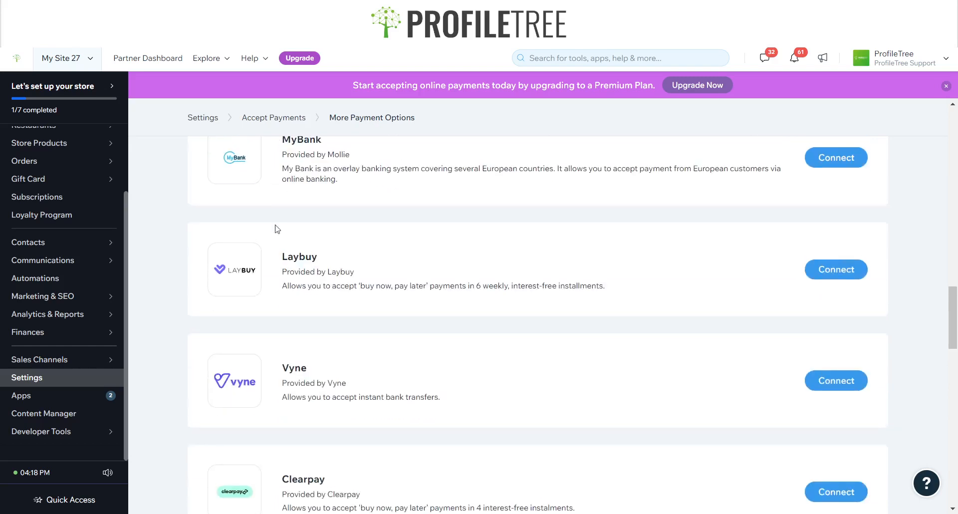
{"action": "scroll", "coordinate": [394, 289], "scroll_direction": "down", "scroll_amount": 3}
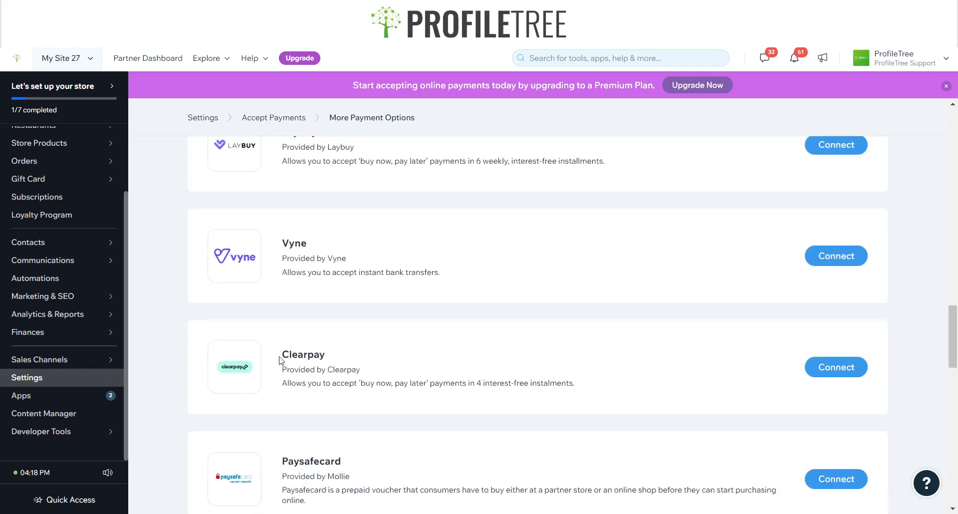
{"action": "left_click_drag", "start_coordinate": [278, 356], "coordinate": [322, 355]}
{"action": "left_click", "coordinate": [349, 402]}
{"action": "scroll", "coordinate": [357, 310], "scroll_direction": "down", "scroll_amount": 5}
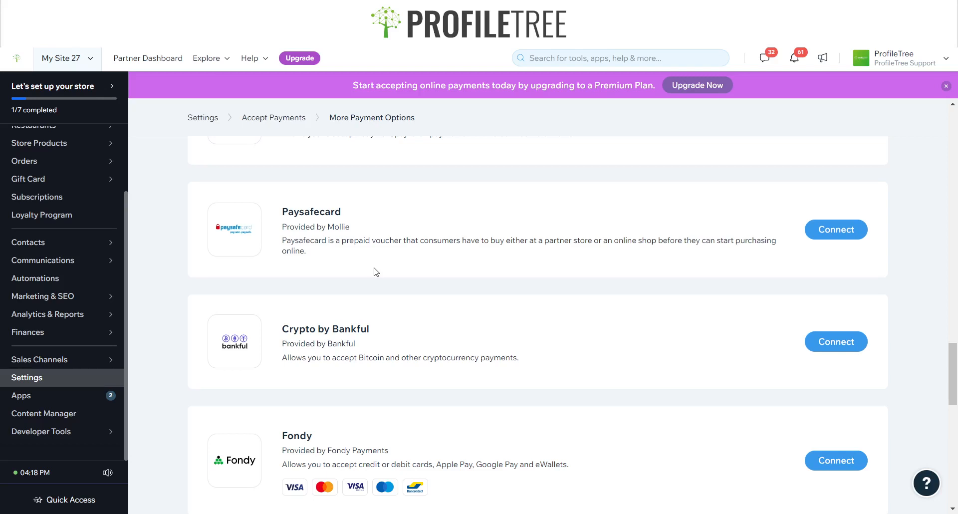
{"action": "scroll", "coordinate": [375, 271], "scroll_direction": "up", "scroll_amount": 15}
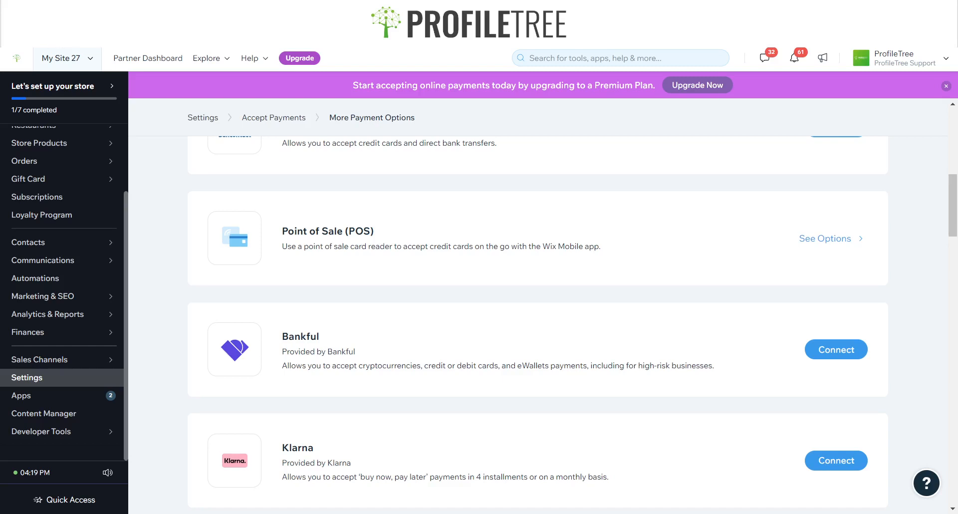
Open the management page for Wix Payments and try to turn on credit/debit card payments, dismissing the upgrade offer.
{"action": "left_click", "coordinate": [260, 120]}
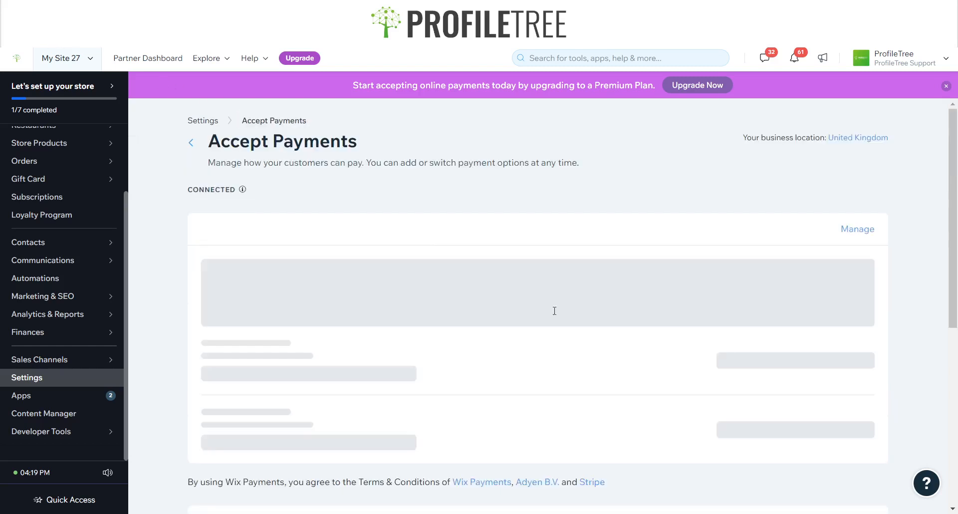
{"action": "scroll", "coordinate": [329, 356], "scroll_direction": "down", "scroll_amount": 5}
{"action": "scroll", "coordinate": [329, 356], "scroll_direction": "up", "scroll_amount": 4}
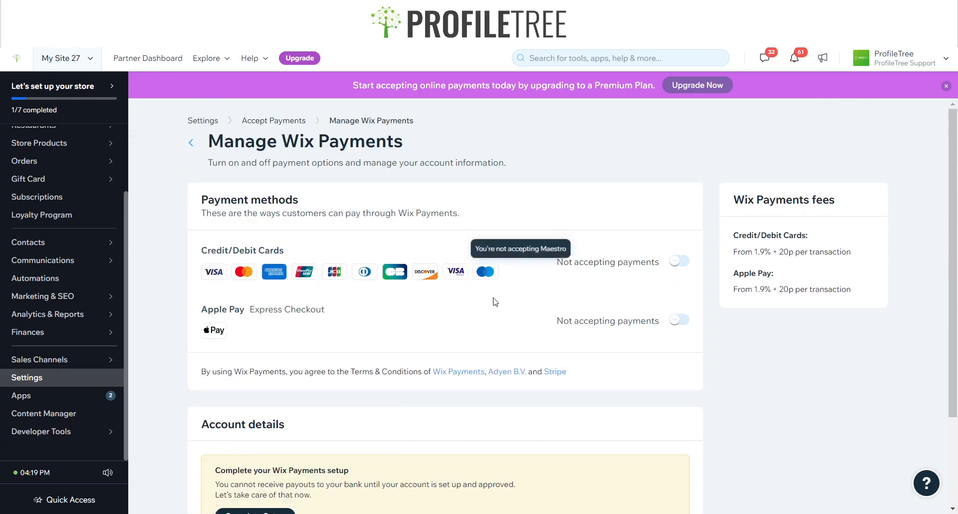
{"action": "left_click", "coordinate": [680, 262]}
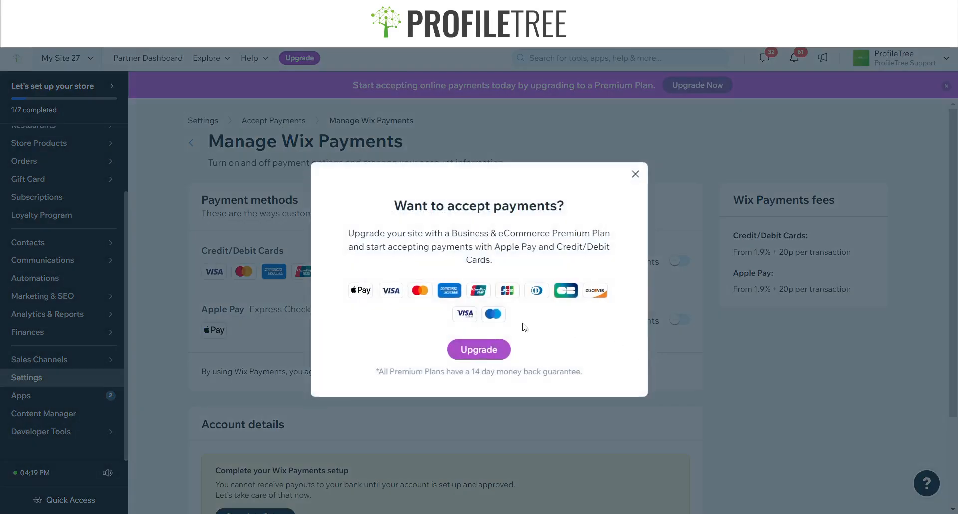
{"action": "left_click", "coordinate": [635, 174]}
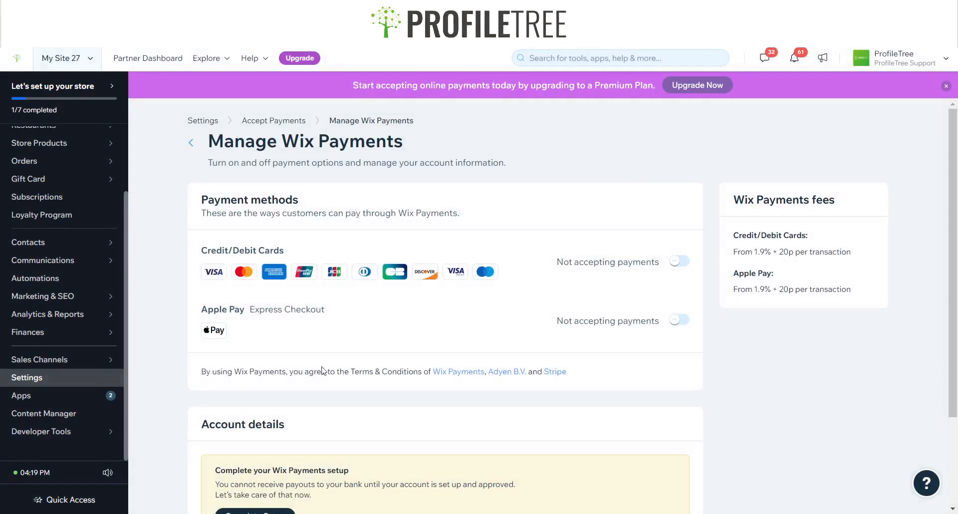
Disconnect Wix Payments, giving "Payout times are too slow" as the reason.
{"action": "scroll", "coordinate": [253, 227], "scroll_direction": "down", "scroll_amount": 2}
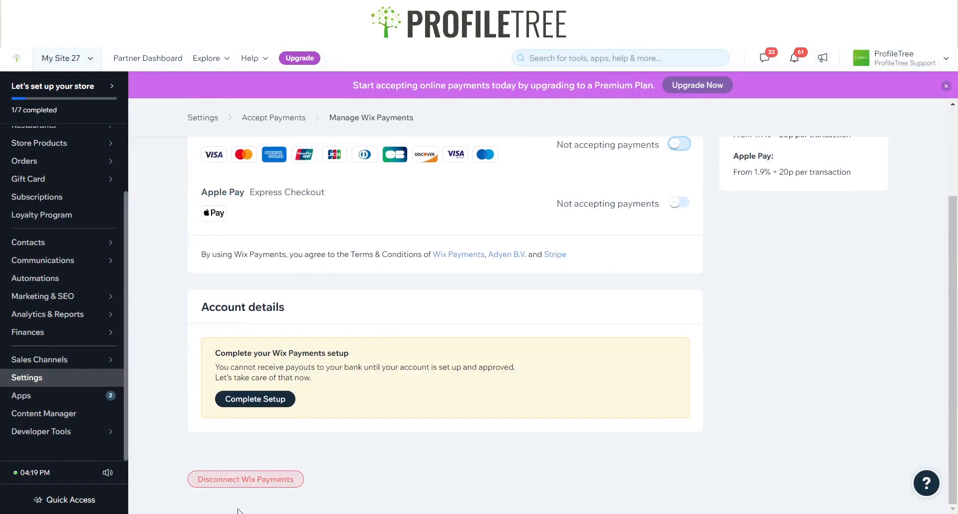
{"action": "left_click", "coordinate": [246, 479]}
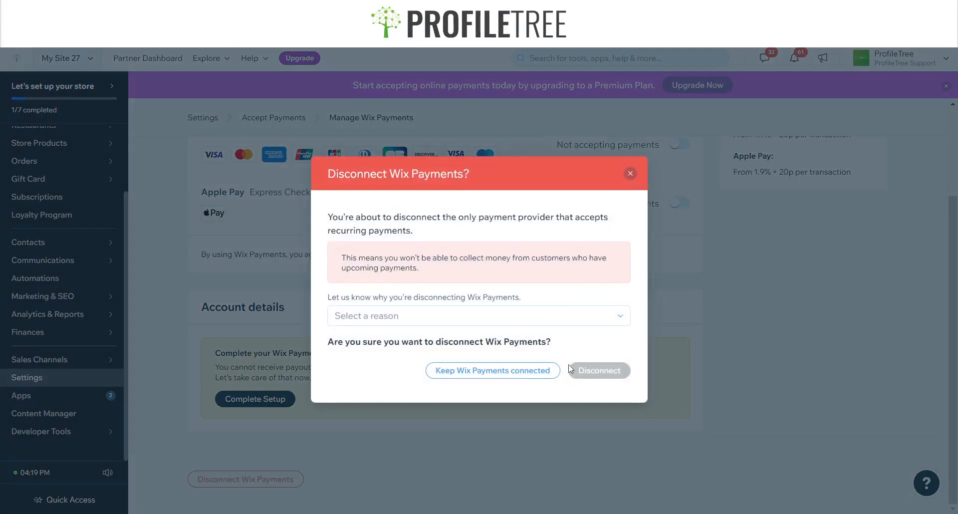
{"action": "left_click", "coordinate": [460, 315]}
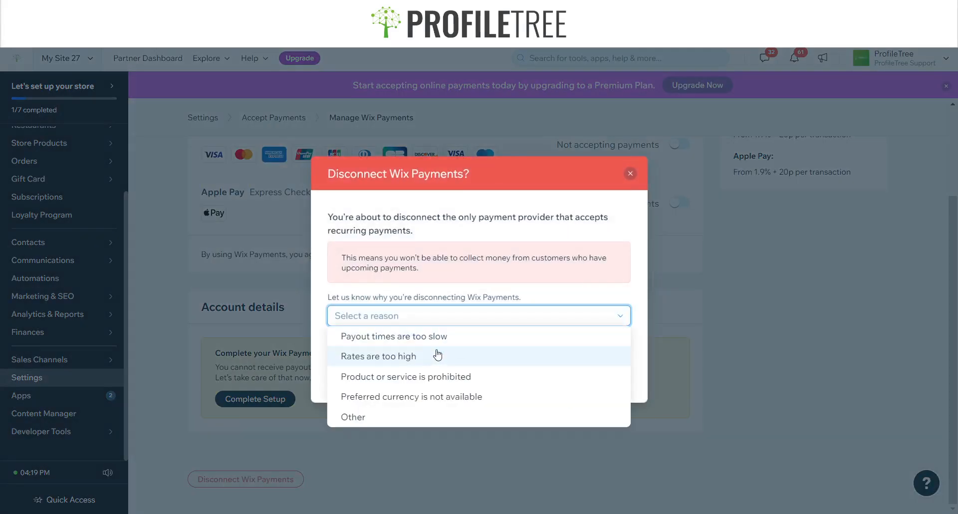
{"action": "left_click", "coordinate": [412, 340]}
{"action": "left_click", "coordinate": [589, 375]}
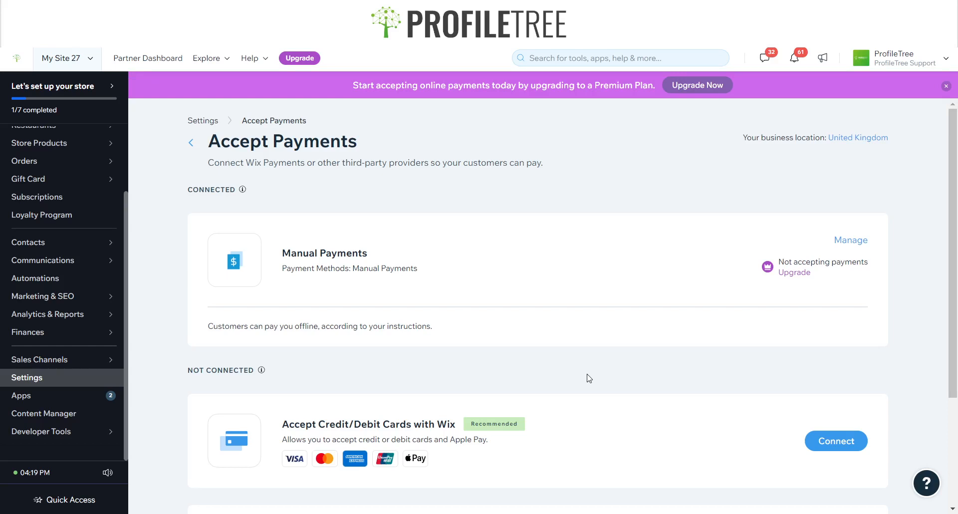
Reconnect Accept Credit/Debit Cards with Wix from the providers that are not connected, and dismiss the upgrade offer.
{"action": "scroll", "coordinate": [520, 272], "scroll_direction": "down", "scroll_amount": 3}
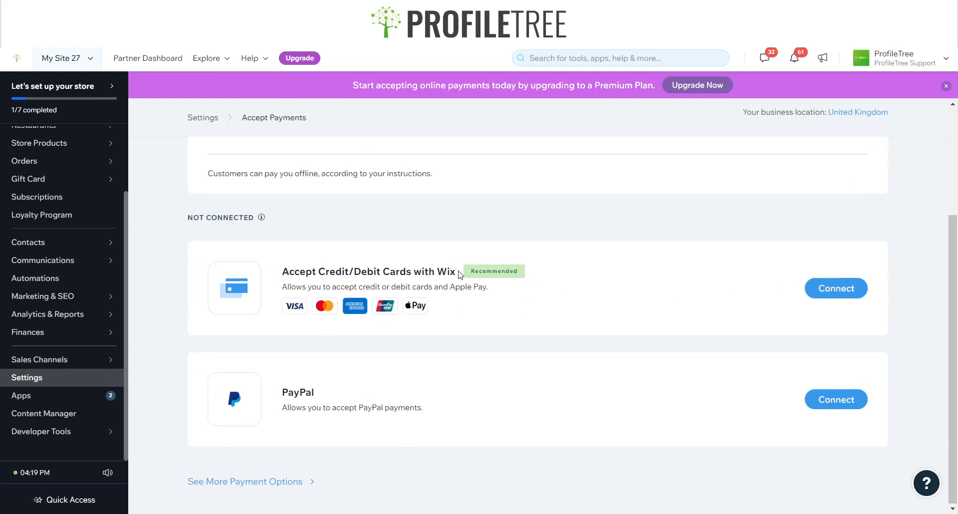
{"action": "left_click_drag", "start_coordinate": [457, 273], "coordinate": [281, 266]}
{"action": "left_click", "coordinate": [330, 255]}
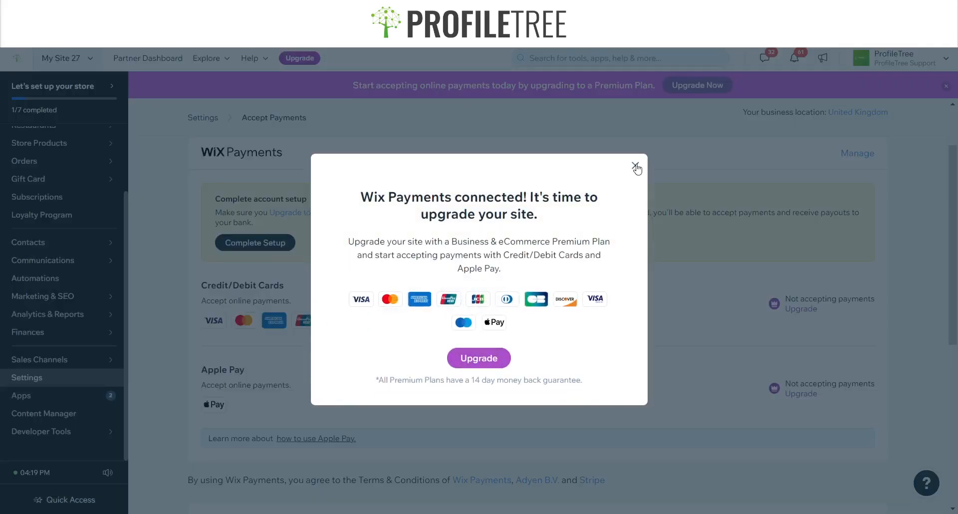
{"action": "left_click", "coordinate": [636, 165]}
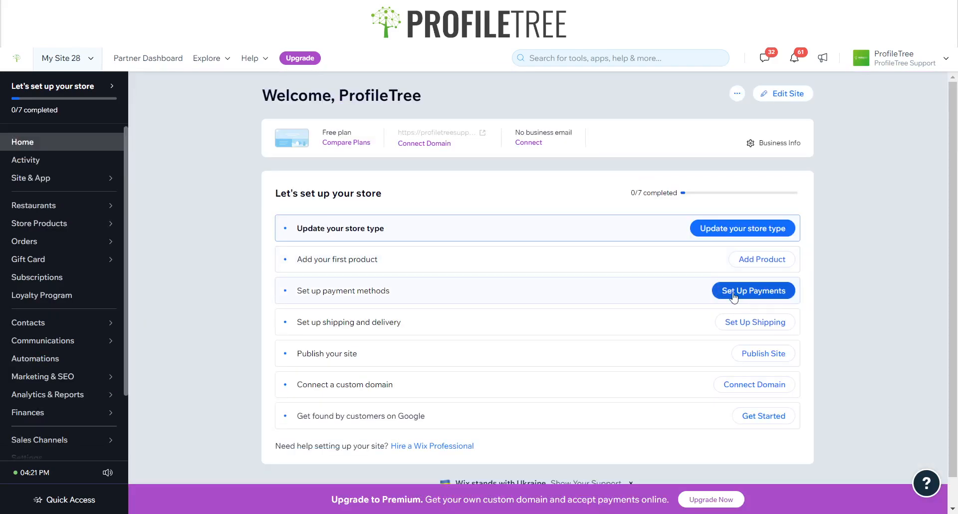
Open payment setup for My Site 28 and start connecting Wix card payments, declaring that prohibited products or services are sold.
{"action": "left_click", "coordinate": [733, 295]}
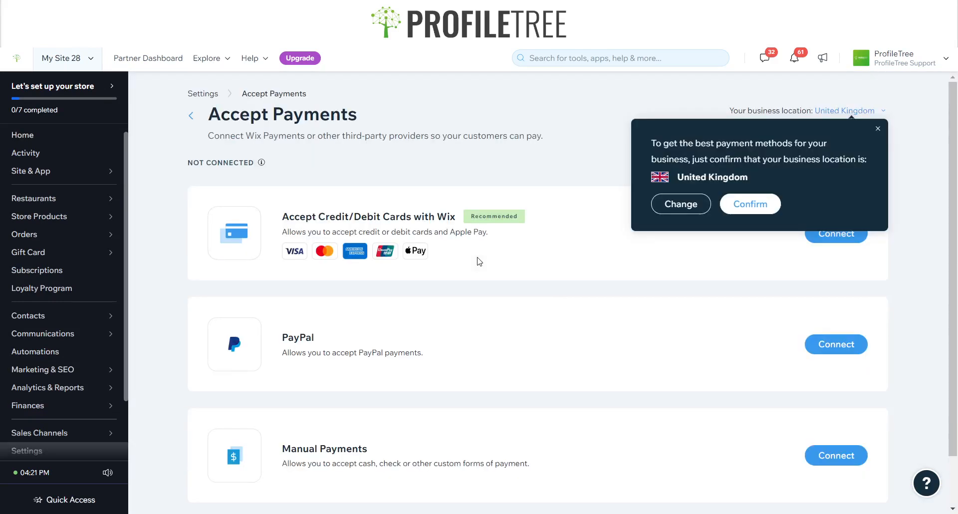
{"action": "left_click", "coordinate": [878, 130]}
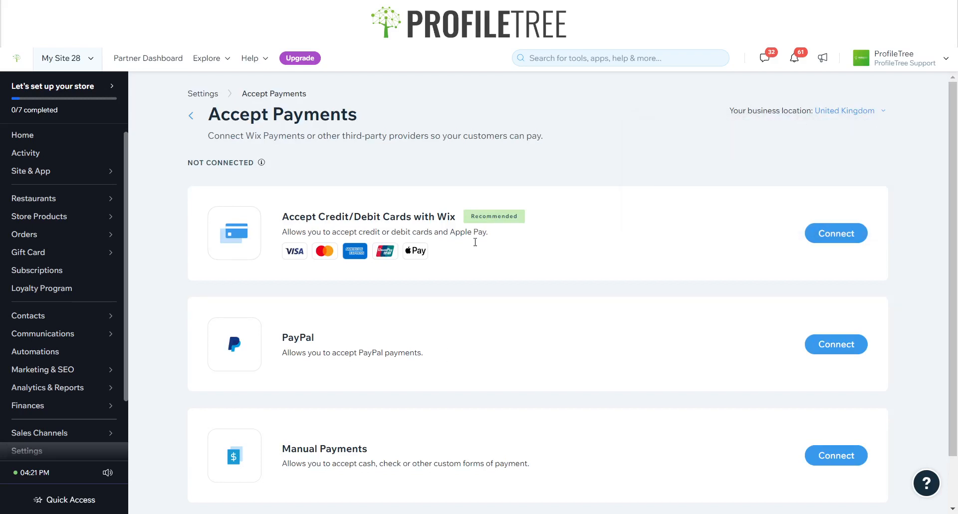
{"action": "left_click", "coordinate": [828, 239]}
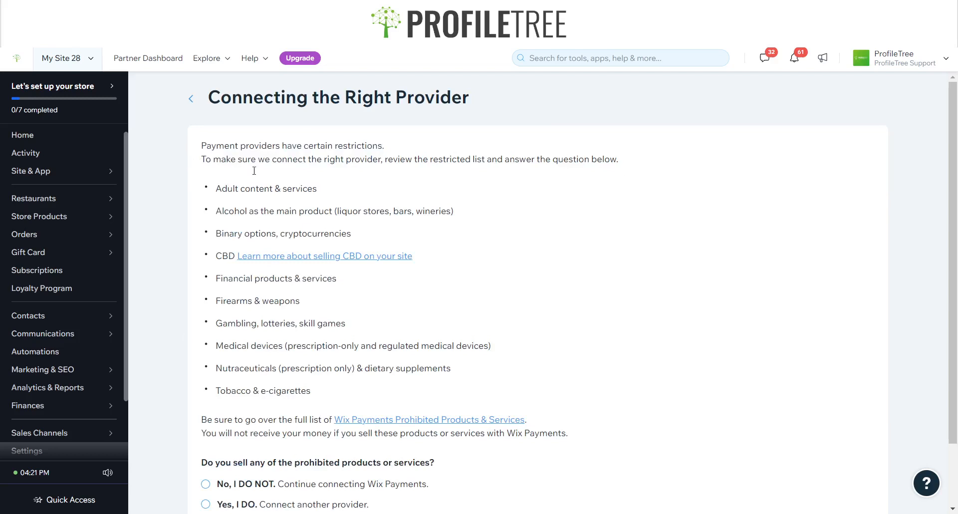
{"action": "scroll", "coordinate": [323, 376], "scroll_direction": "down", "scroll_amount": 2}
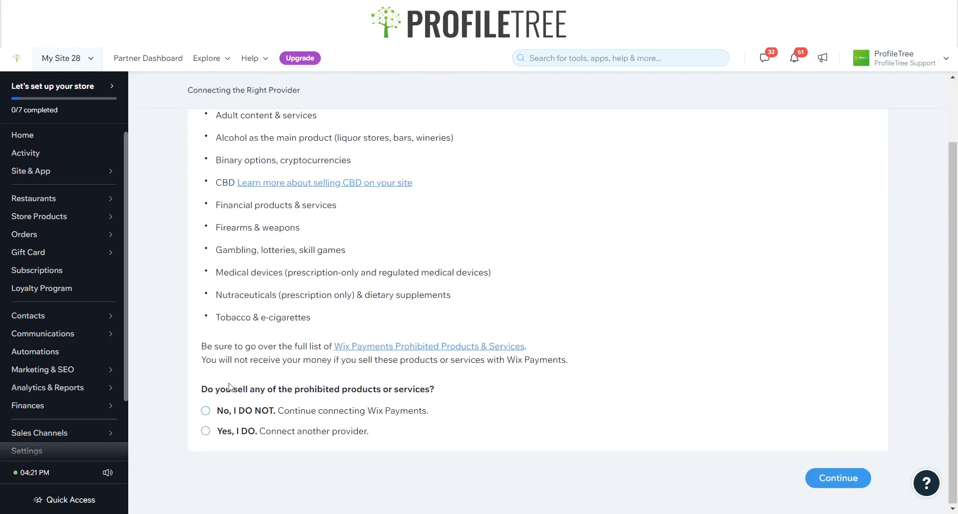
{"action": "left_click", "coordinate": [205, 431]}
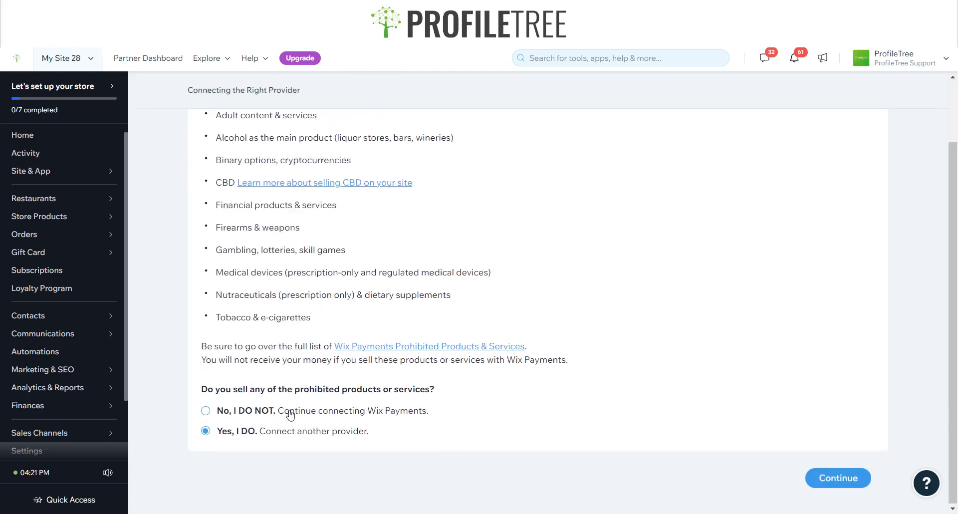
{"action": "left_click", "coordinate": [819, 477]}
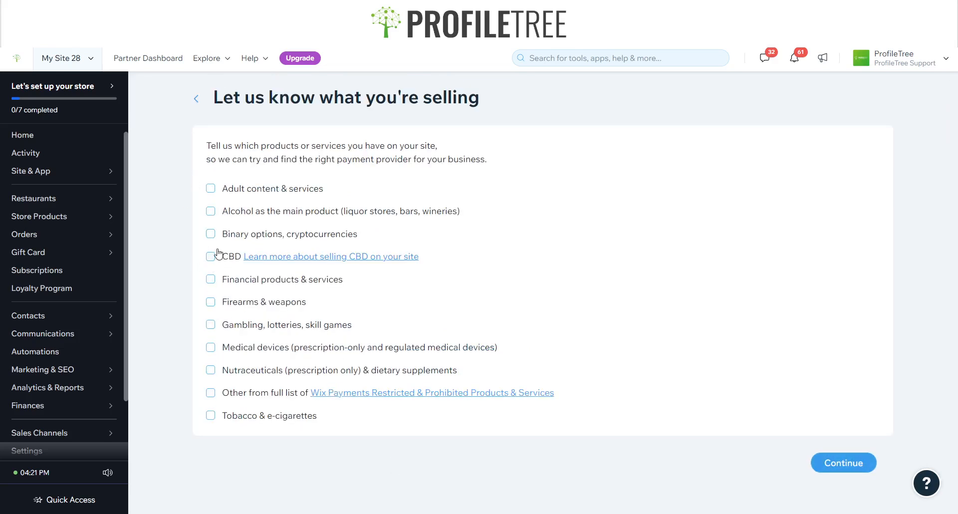
Declare only medical devices (prescription-only and regulated medical devices) as the restricted products sold, and continue.
{"action": "left_click", "coordinate": [210, 234]}
{"action": "left_click", "coordinate": [212, 234]}
{"action": "left_click", "coordinate": [211, 302]}
{"action": "left_click", "coordinate": [290, 304]}
{"action": "left_click", "coordinate": [244, 347]}
{"action": "left_click", "coordinate": [820, 469]}
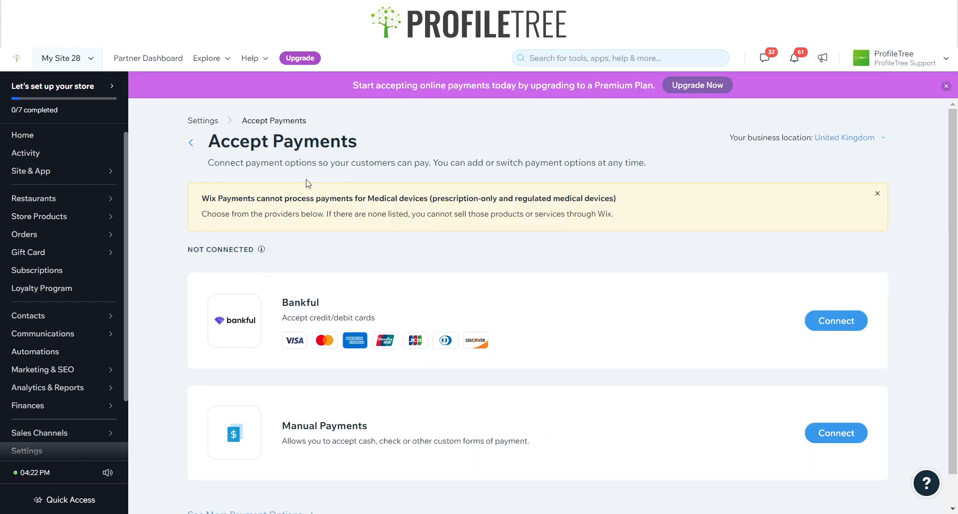
Examine the Bankful connection instructions and account form, and return to the Accept Payments page.
{"action": "scroll", "coordinate": [324, 195], "scroll_direction": "down", "scroll_amount": 1}
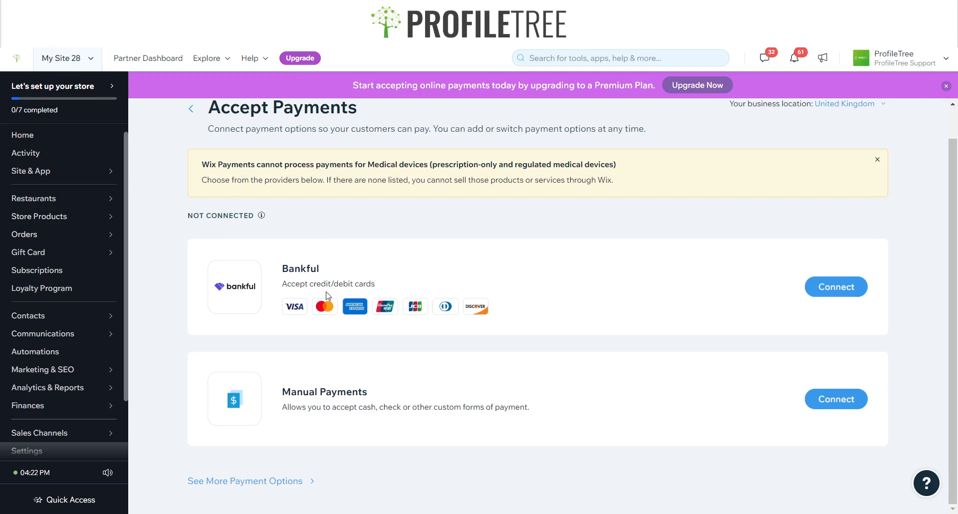
{"action": "left_click", "coordinate": [846, 288]}
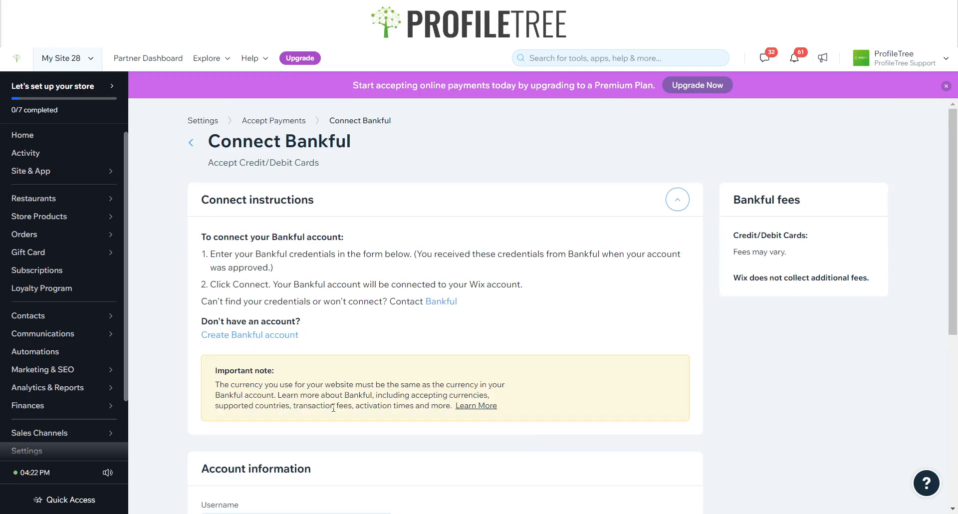
{"action": "scroll", "coordinate": [333, 408], "scroll_direction": "down", "scroll_amount": 5}
{"action": "scroll", "coordinate": [203, 167], "scroll_direction": "up", "scroll_amount": 5}
{"action": "left_click", "coordinate": [190, 142]}
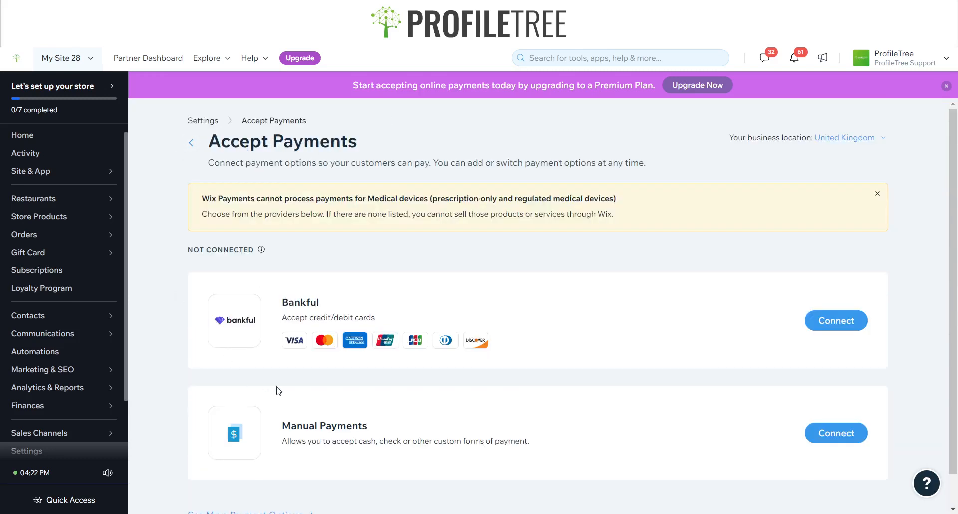
Look through the additional payment options offered for medical devices, from Paysafecash to Crypto by Bankful.
{"action": "scroll", "coordinate": [278, 391], "scroll_direction": "down", "scroll_amount": 1}
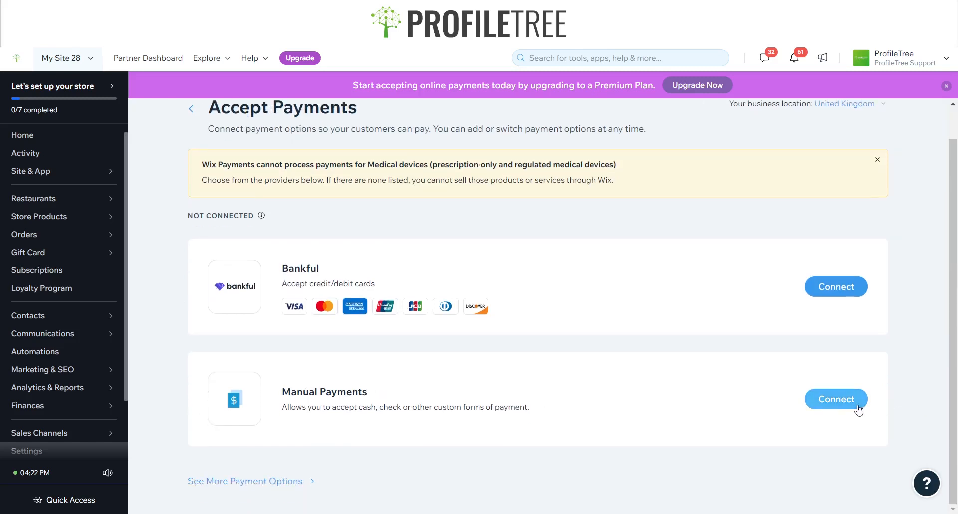
{"action": "left_click", "coordinate": [272, 480]}
{"action": "scroll", "coordinate": [378, 290], "scroll_direction": "down", "scroll_amount": 3}
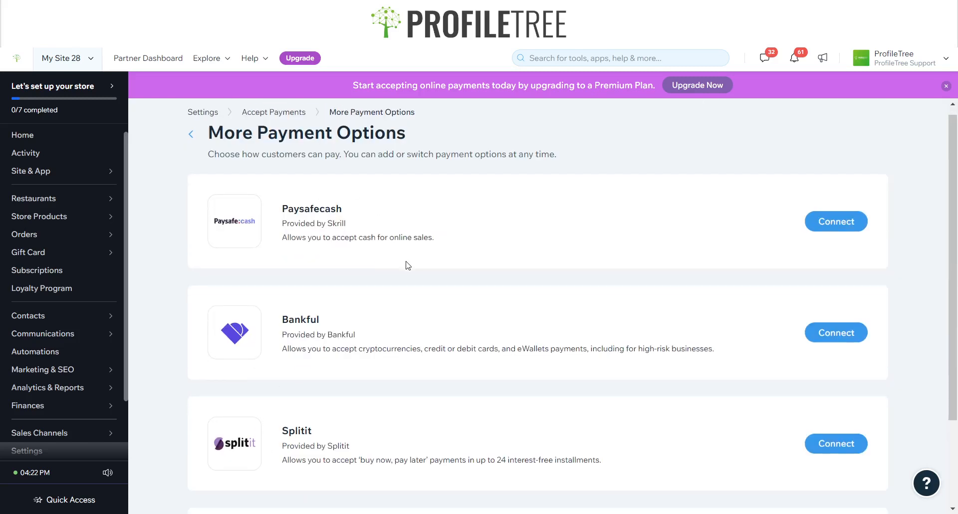
{"action": "scroll", "coordinate": [359, 315], "scroll_direction": "up", "scroll_amount": 3}
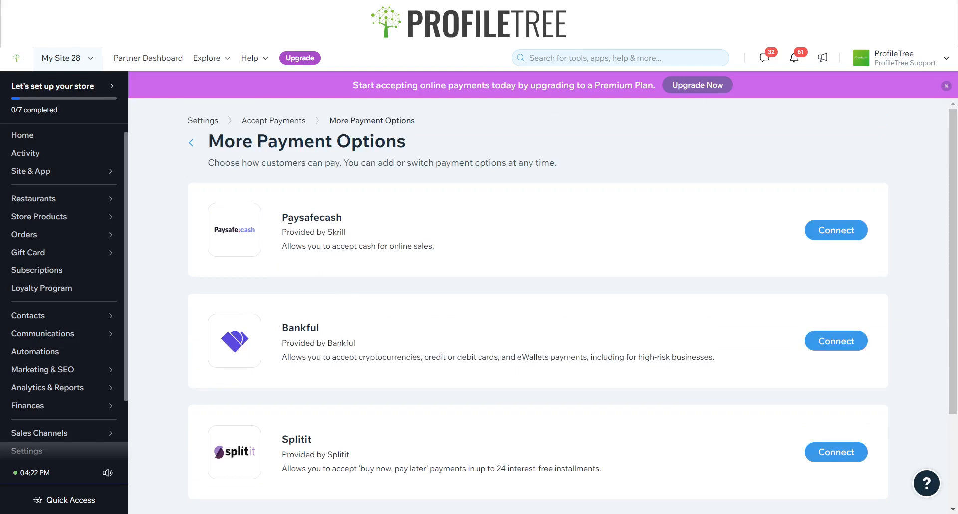
{"action": "scroll", "coordinate": [379, 216], "scroll_direction": "down", "scroll_amount": 3}
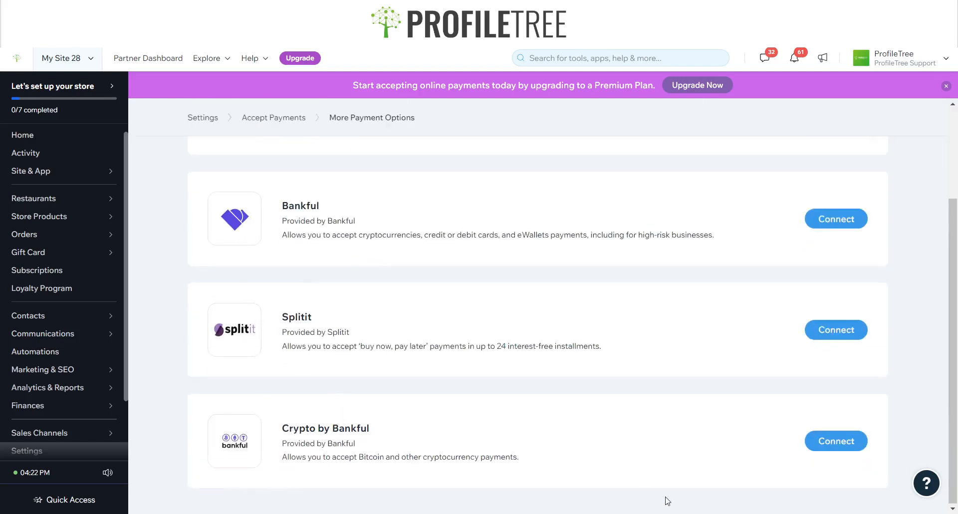
{"action": "scroll", "coordinate": [459, 387], "scroll_direction": "up", "scroll_amount": 3}
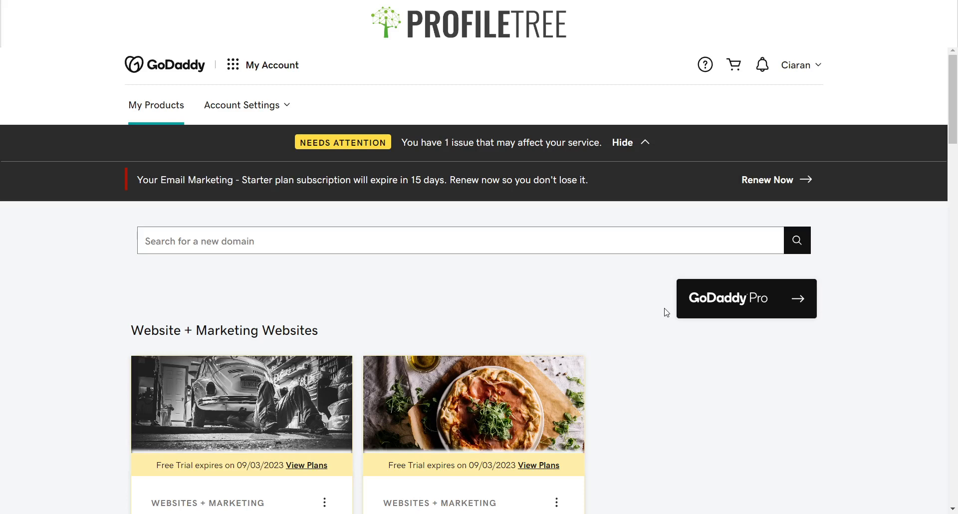
Switch to GoDaddy, open the Belgium Pizzeria website's dashboard and go to its store payment settings.
{"action": "scroll", "coordinate": [299, 269], "scroll_direction": "down", "scroll_amount": 3}
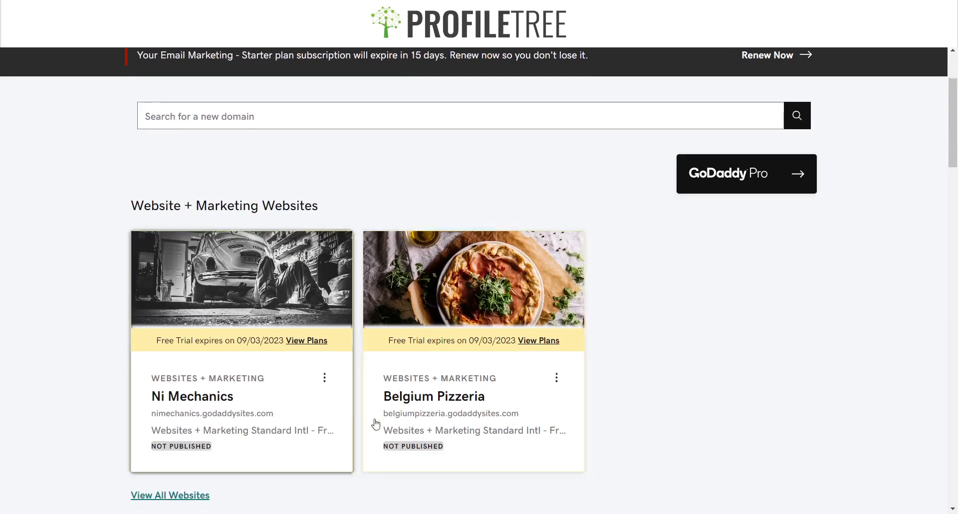
{"action": "left_click", "coordinate": [471, 273]}
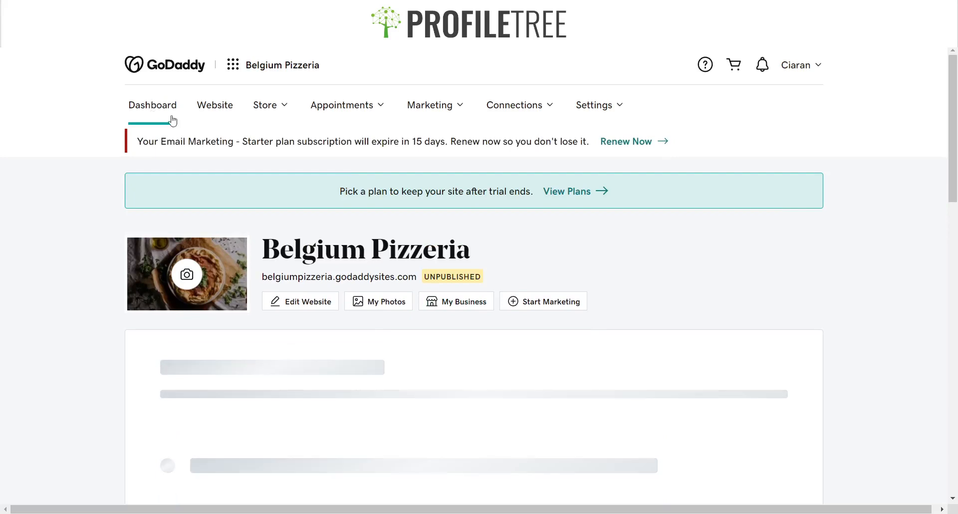
{"action": "left_click", "coordinate": [602, 107]}
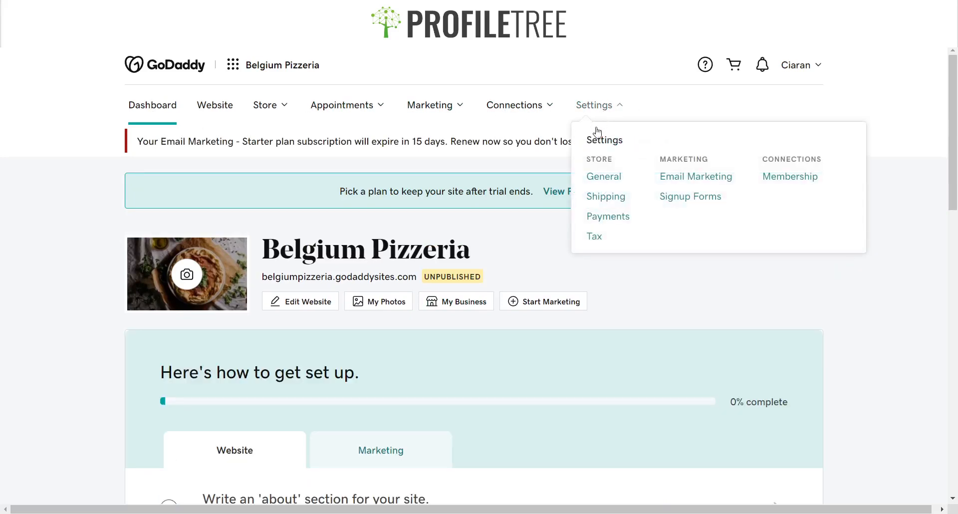
{"action": "left_click", "coordinate": [598, 218]}
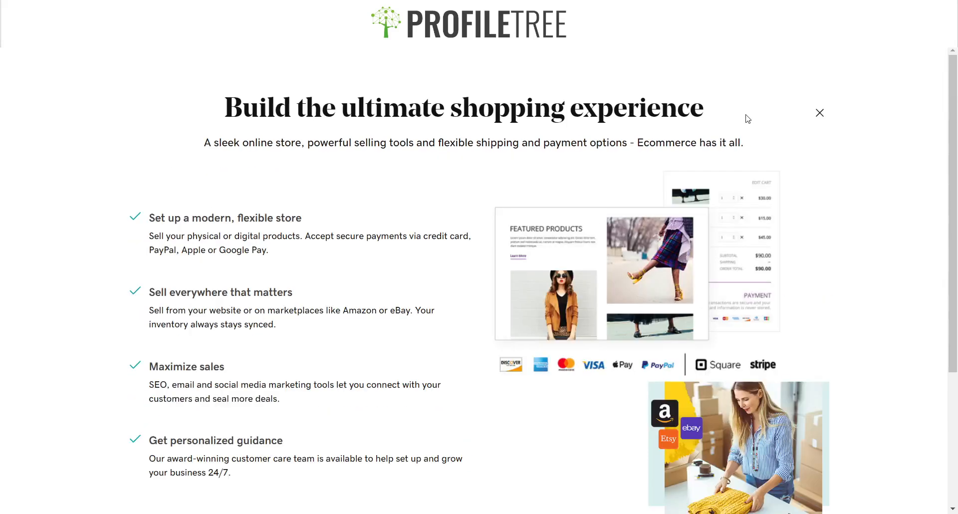
{"action": "scroll", "coordinate": [182, 435], "scroll_direction": "down", "scroll_amount": 3}
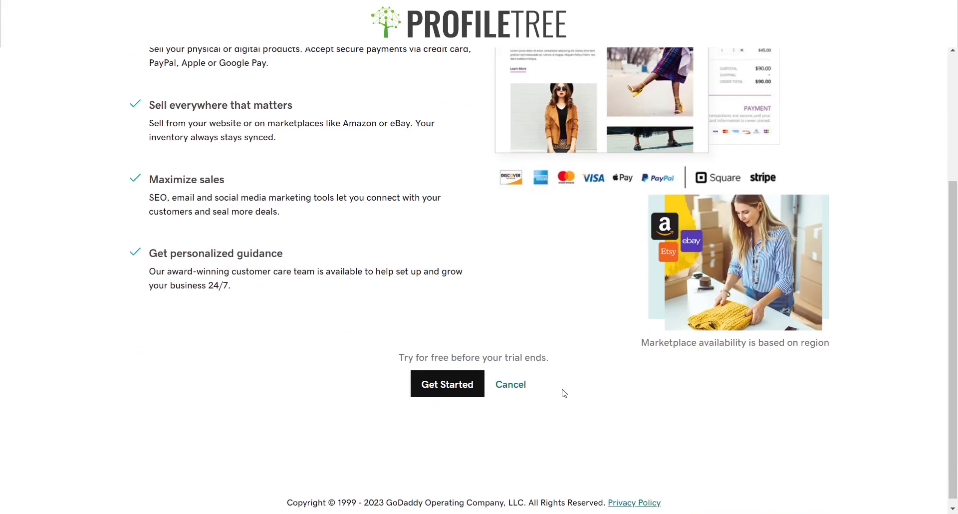
{"action": "scroll", "coordinate": [460, 220], "scroll_direction": "up", "scroll_amount": 3}
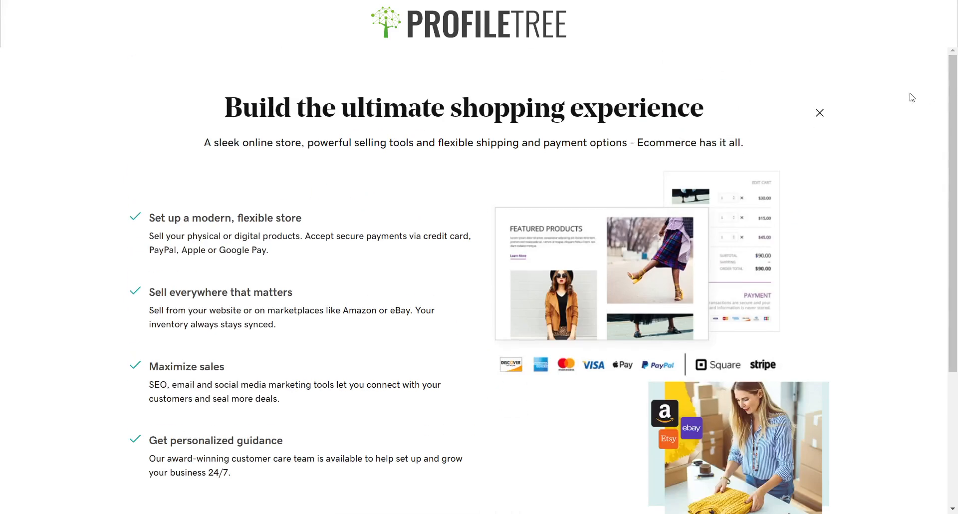
{"action": "left_click", "coordinate": [820, 113]}
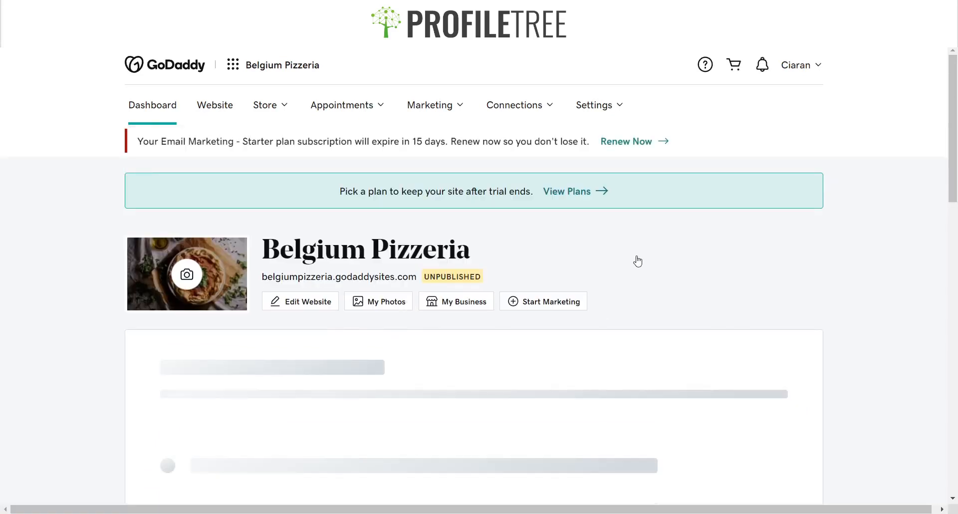
{"action": "scroll", "coordinate": [634, 260], "scroll_direction": "down", "scroll_amount": 3}
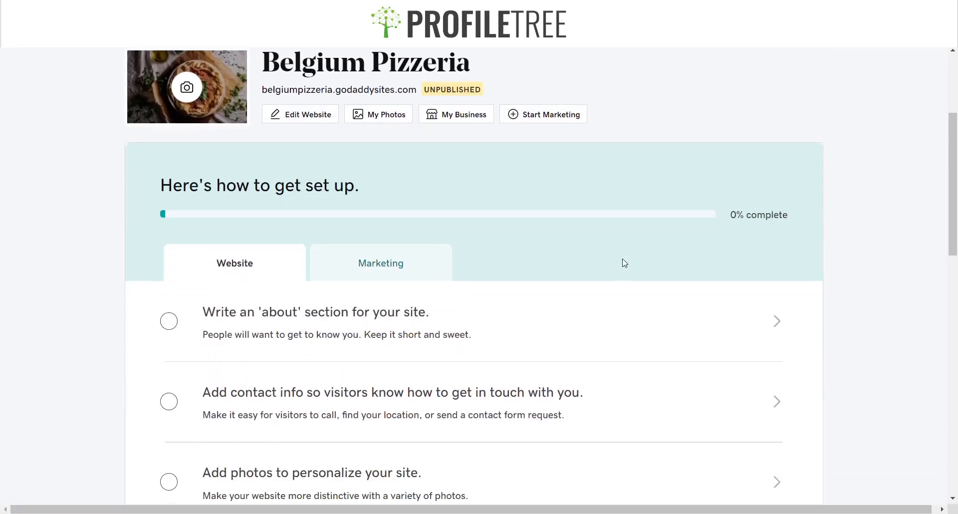
{"action": "scroll", "coordinate": [628, 251], "scroll_direction": "up", "scroll_amount": 3}
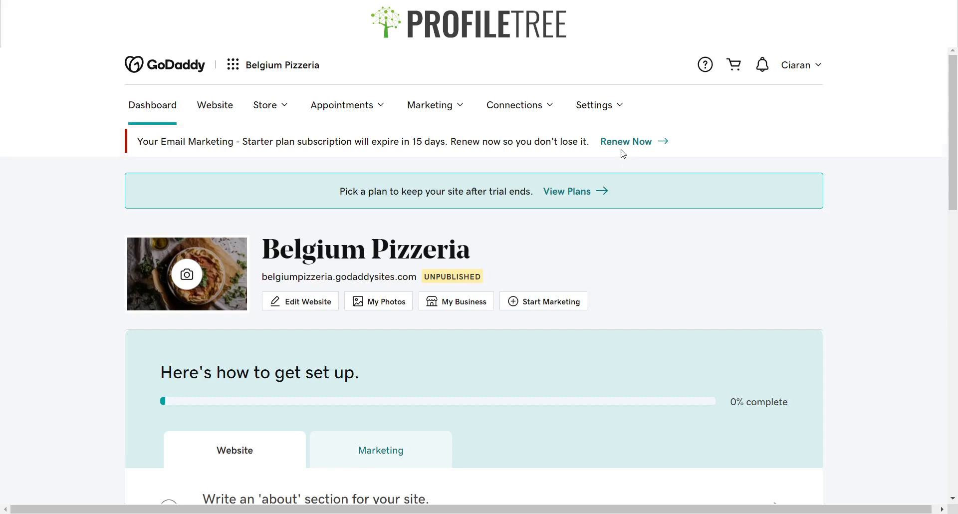
Open the store's payment settings again and start the free Ecommerce trial.
{"action": "left_click", "coordinate": [605, 105]}
{"action": "left_click", "coordinate": [606, 216]}
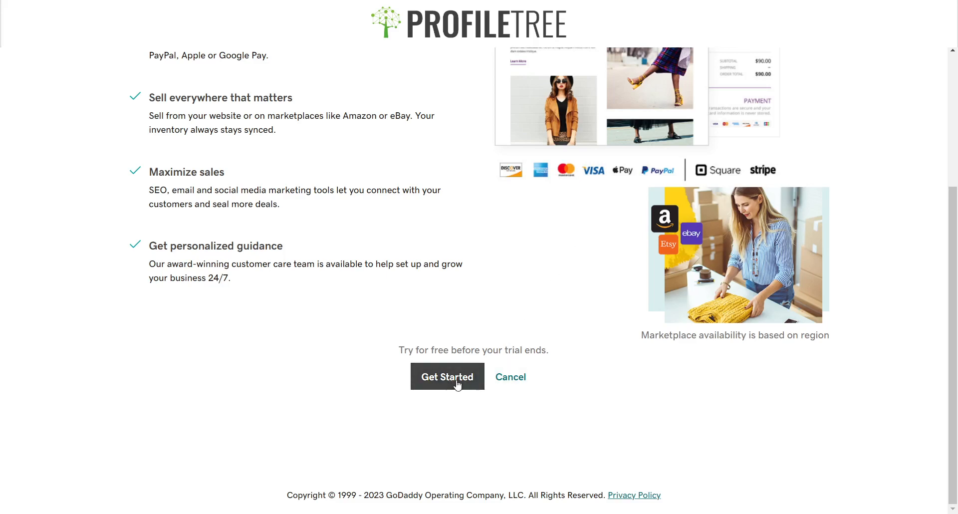
{"action": "left_click", "coordinate": [479, 382]}
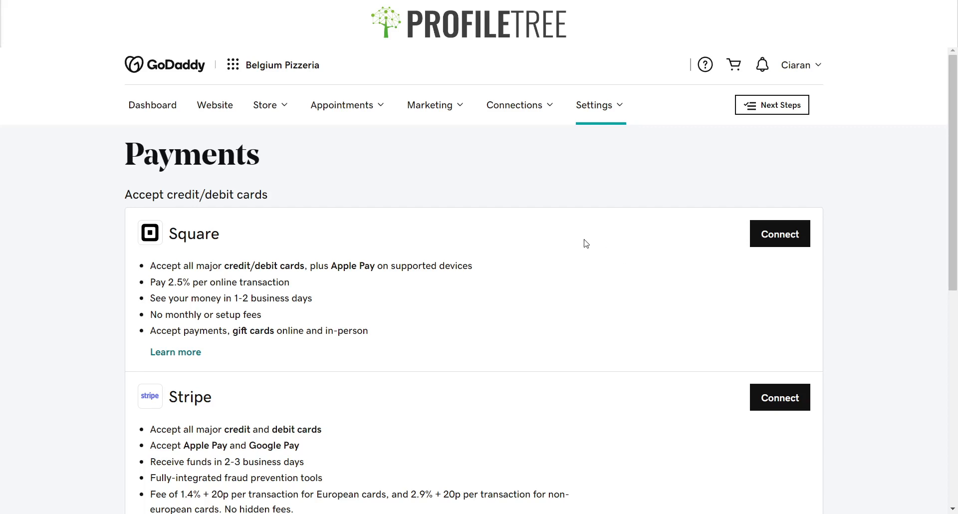
Review the Square and Stripe card options, disconnect Pay with PayPal from the store, and dismiss the notification.
{"action": "left_click_drag", "start_coordinate": [236, 231], "coordinate": [172, 232]}
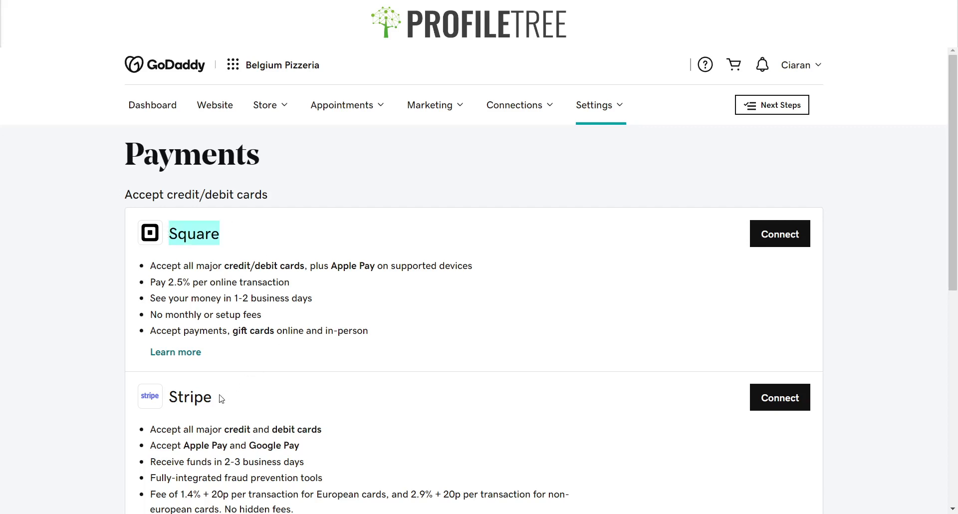
{"action": "left_click_drag", "start_coordinate": [222, 398], "coordinate": [204, 398]}
{"action": "scroll", "coordinate": [366, 166], "scroll_direction": "down", "scroll_amount": 5}
{"action": "left_click", "coordinate": [334, 142]}
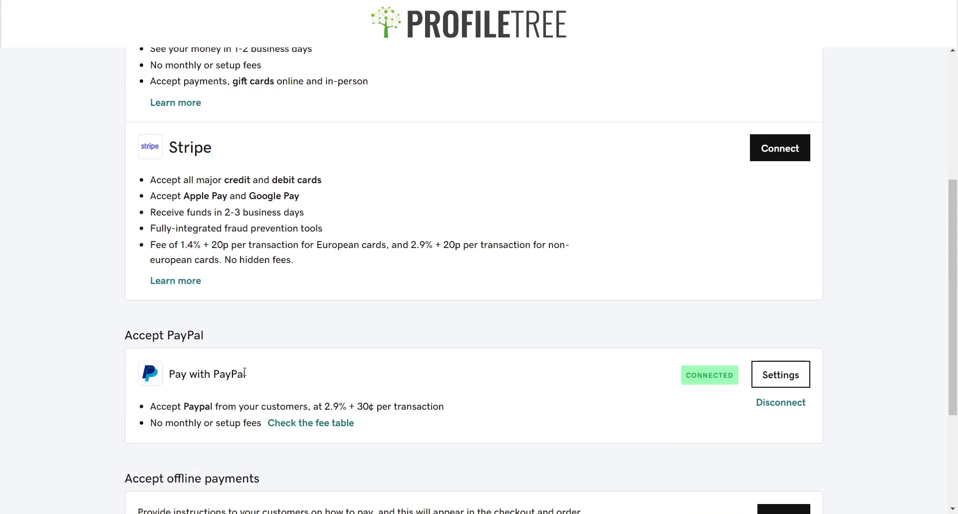
{"action": "scroll", "coordinate": [584, 334], "scroll_direction": "down", "scroll_amount": 3}
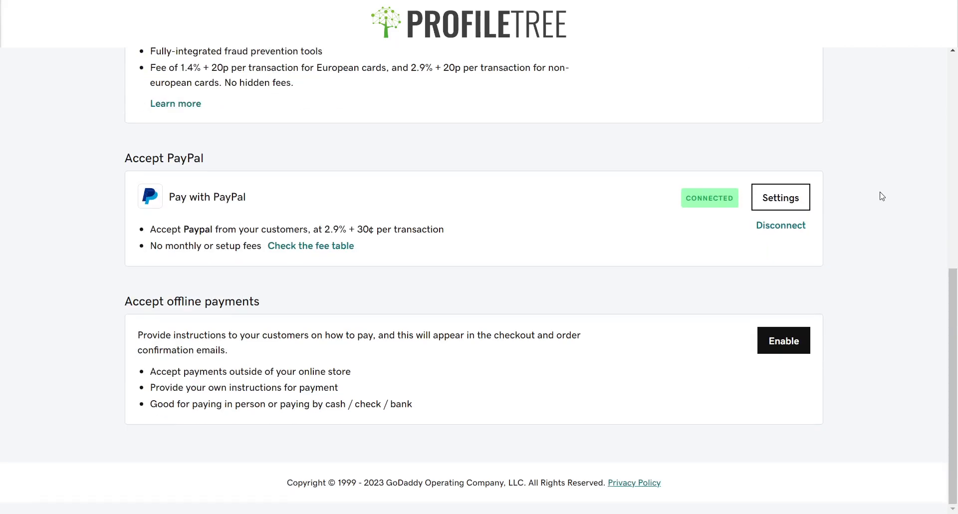
{"action": "left_click", "coordinate": [799, 230]}
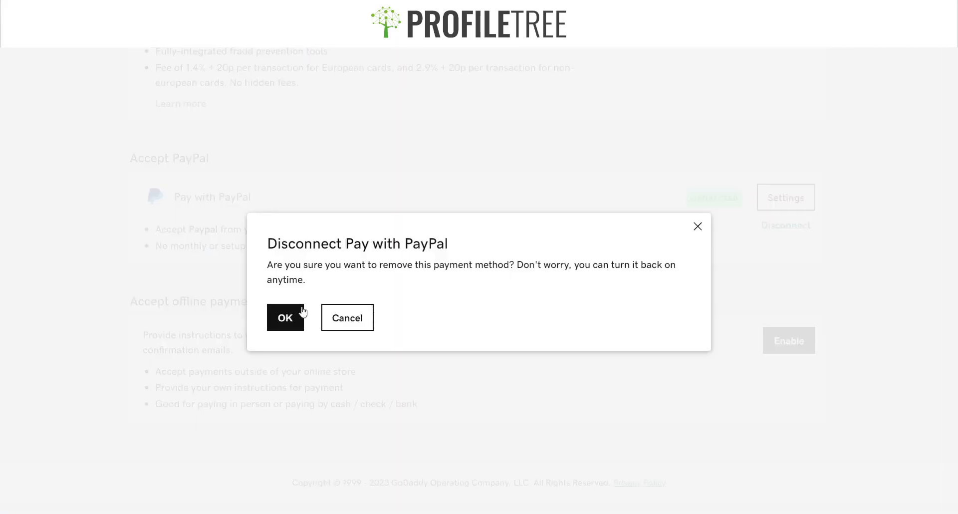
{"action": "left_click", "coordinate": [286, 317]}
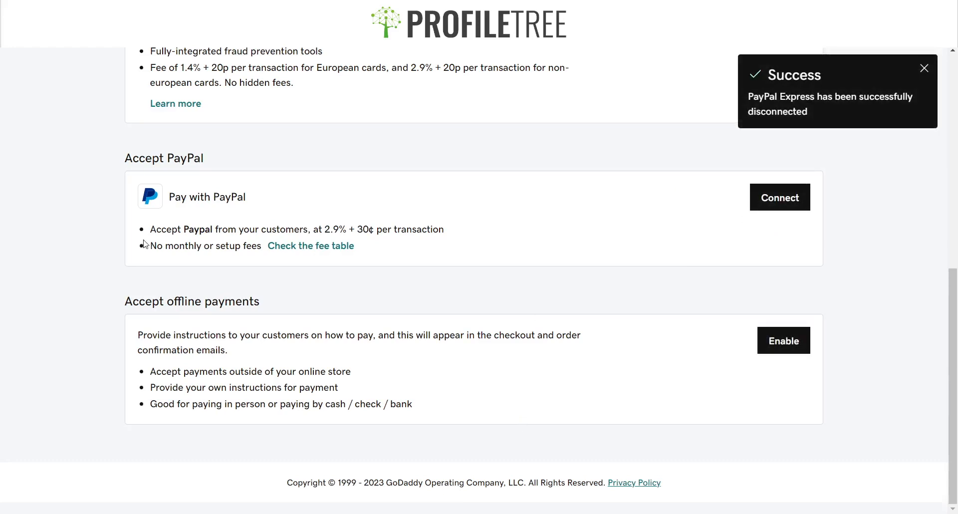
{"action": "scroll", "coordinate": [261, 321], "scroll_direction": "up", "scroll_amount": 9}
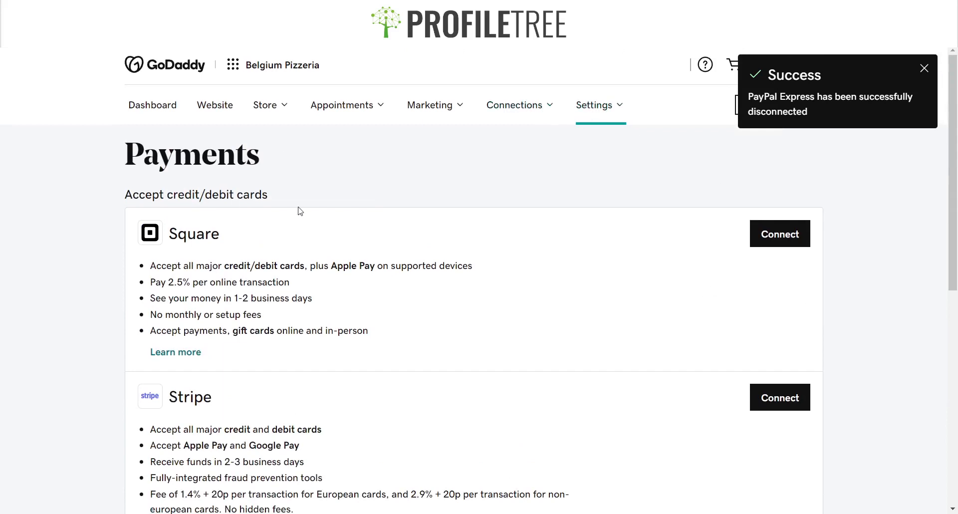
{"action": "left_click", "coordinate": [924, 68]}
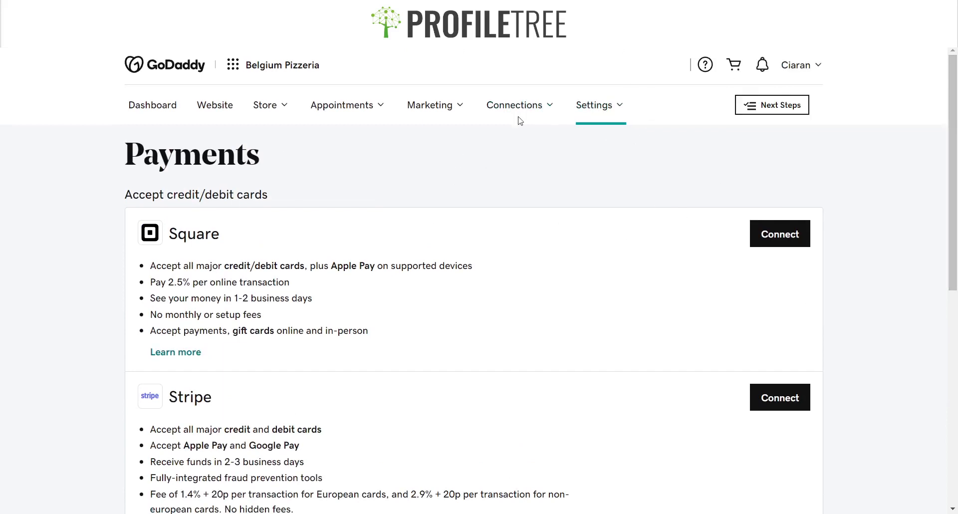
Reload the store's payment settings and examine the features and fees of the card, PayPal and offline payment options.
{"action": "left_click", "coordinate": [609, 106]}
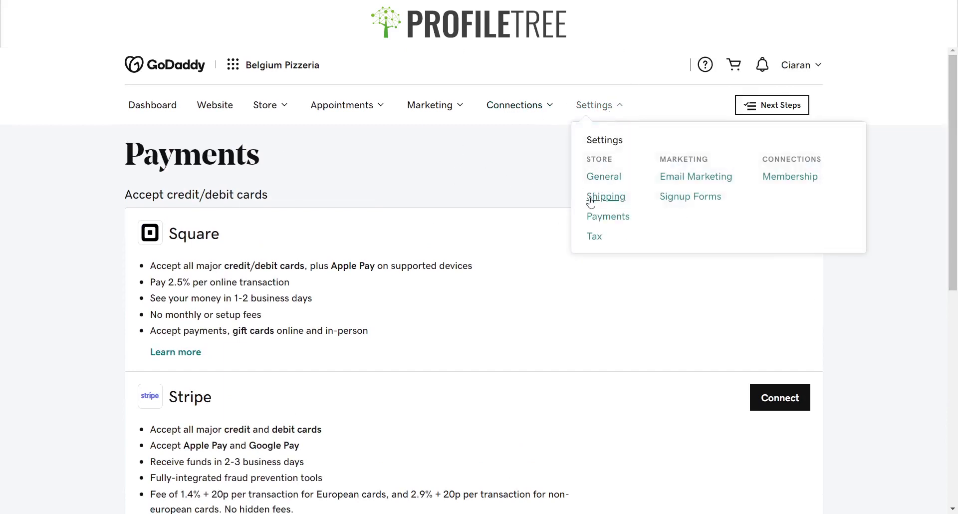
{"action": "left_click", "coordinate": [599, 217]}
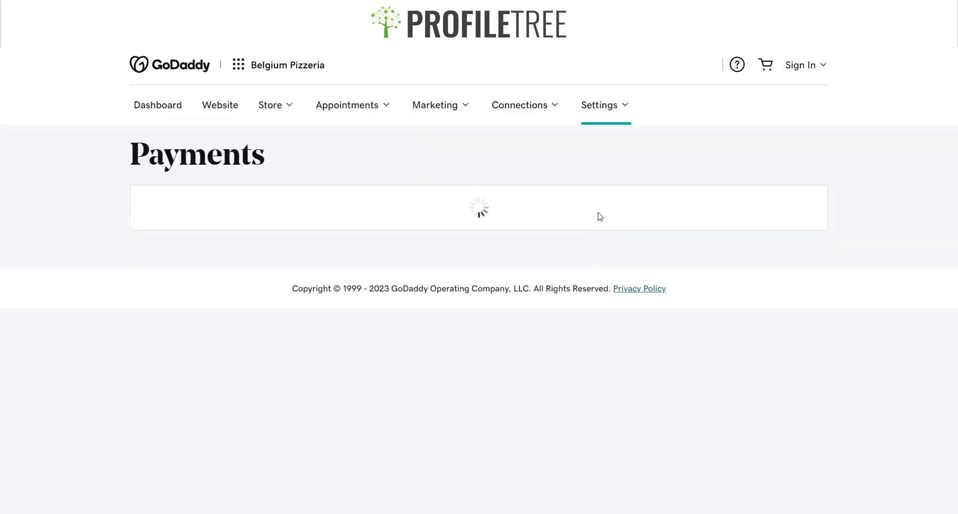
{"action": "scroll", "coordinate": [311, 241], "scroll_direction": "down", "scroll_amount": 8}
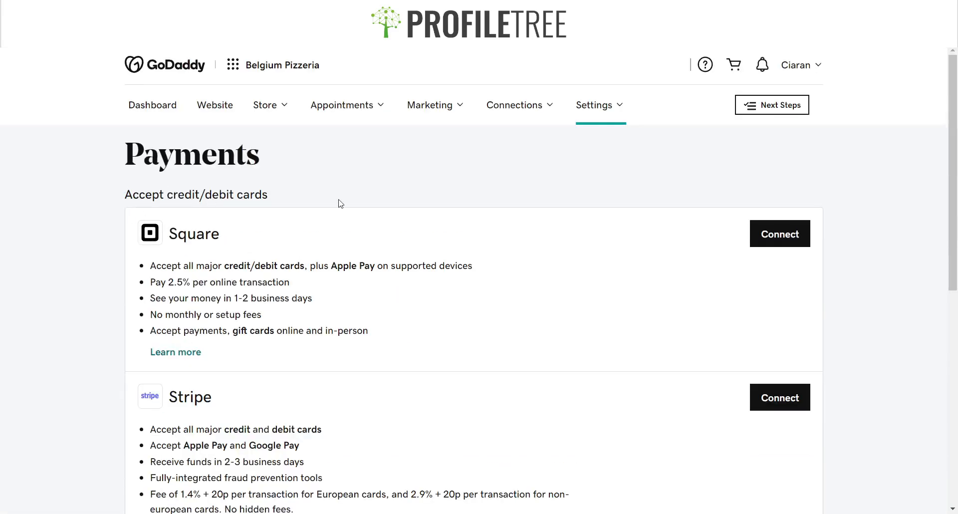
{"action": "left_click_drag", "start_coordinate": [120, 201], "coordinate": [302, 201]}
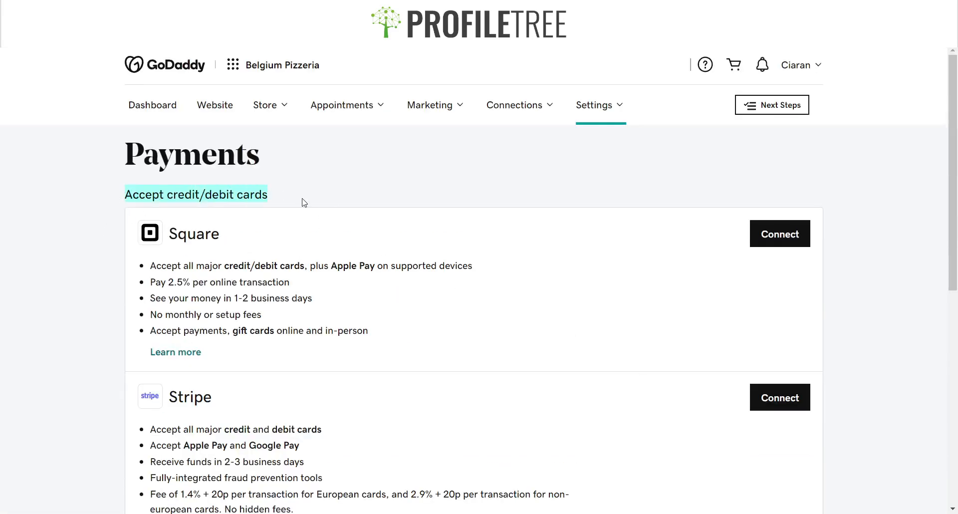
{"action": "left_click", "coordinate": [287, 199]}
{"action": "scroll", "coordinate": [230, 251], "scroll_direction": "down", "scroll_amount": 5}
{"action": "scroll", "coordinate": [208, 174], "scroll_direction": "up", "scroll_amount": 5}
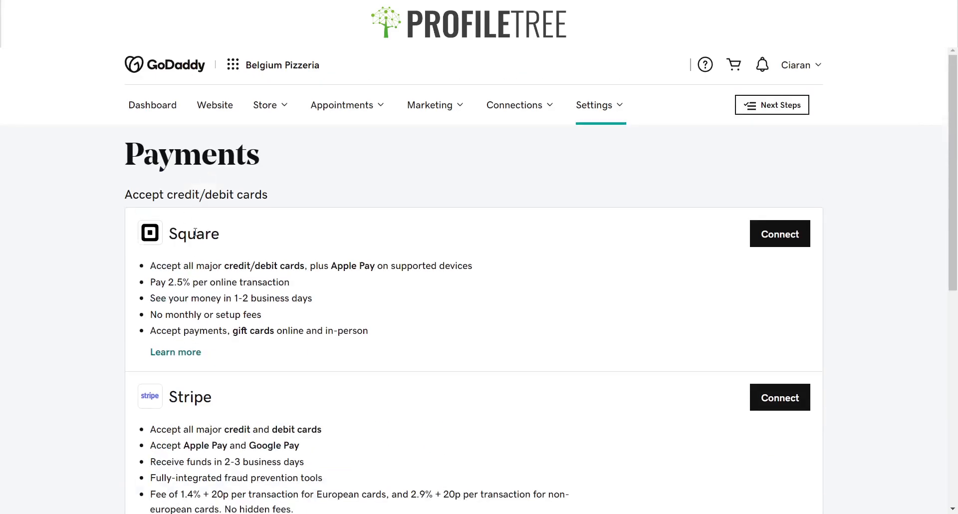
{"action": "scroll", "coordinate": [248, 231], "scroll_direction": "down", "scroll_amount": 7}
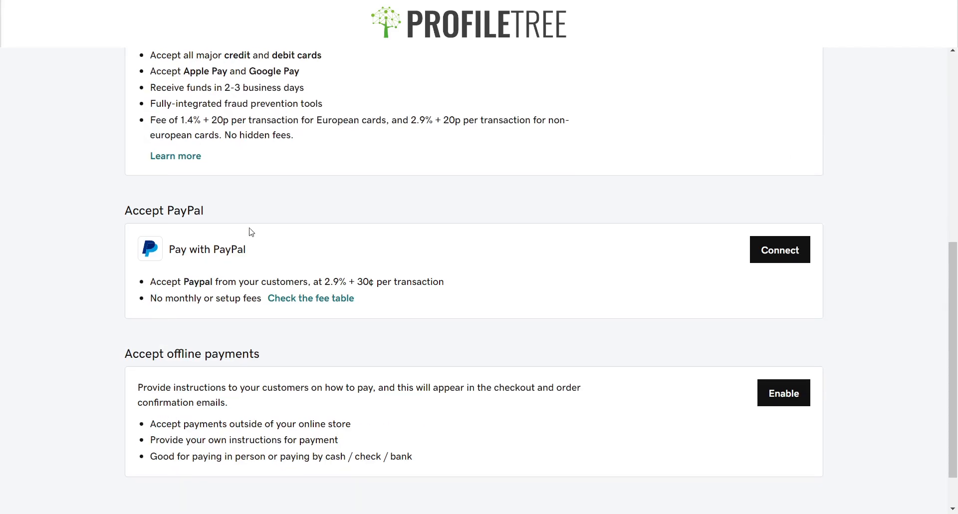
{"action": "scroll", "coordinate": [252, 209], "scroll_direction": "up", "scroll_amount": 3}
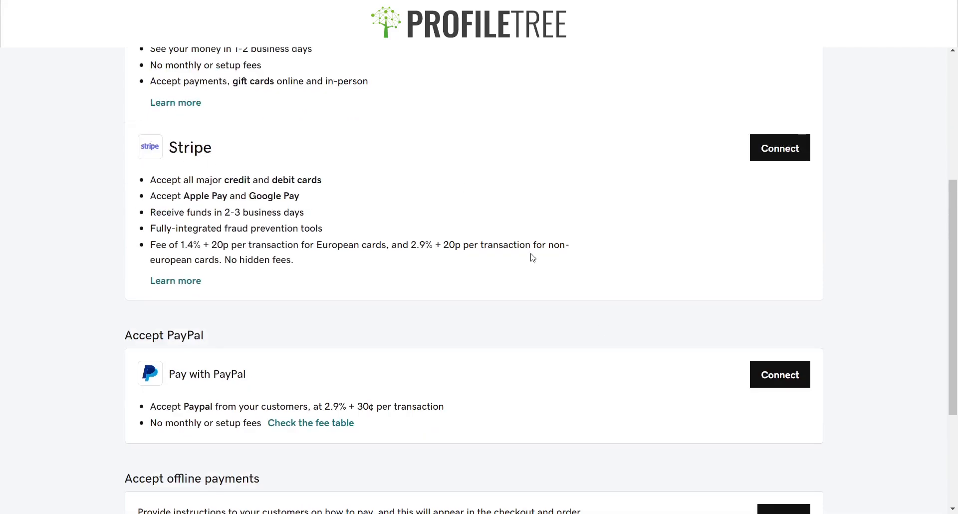
{"action": "scroll", "coordinate": [195, 304], "scroll_direction": "down", "scroll_amount": 4}
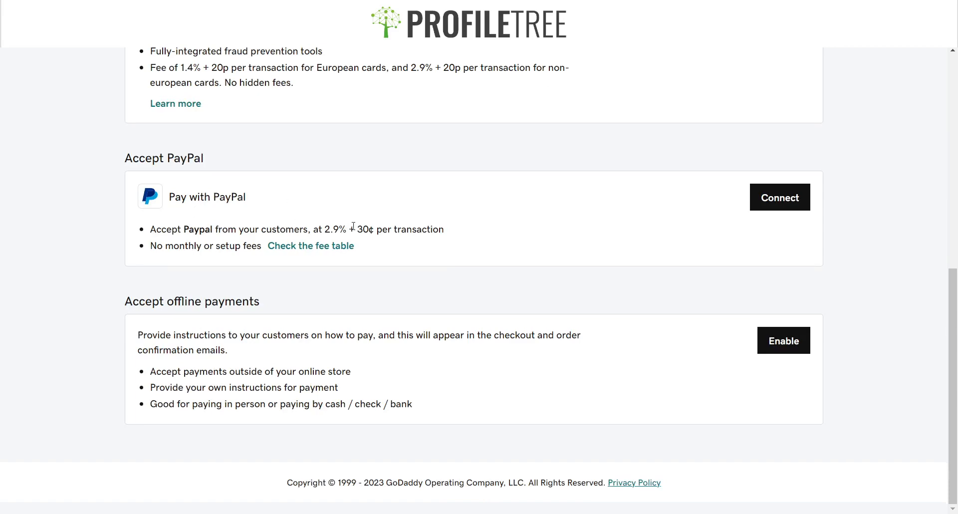
{"action": "scroll", "coordinate": [354, 226], "scroll_direction": "up", "scroll_amount": 8}
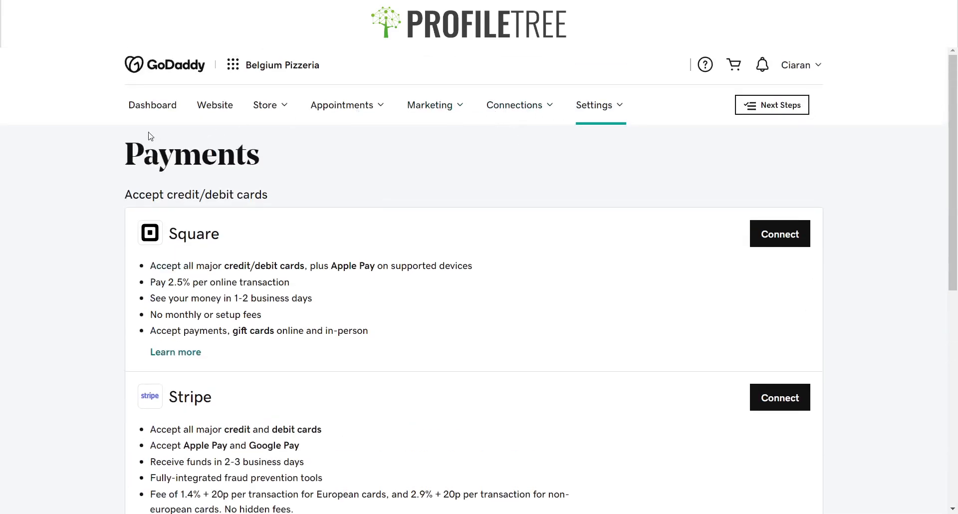
Check the suggested next steps for the website and close the suggestion.
{"action": "scroll", "coordinate": [567, 264], "scroll_direction": "down", "scroll_amount": 1}
{"action": "scroll", "coordinate": [714, 337], "scroll_direction": "up", "scroll_amount": 1}
{"action": "left_click", "coordinate": [783, 107]}
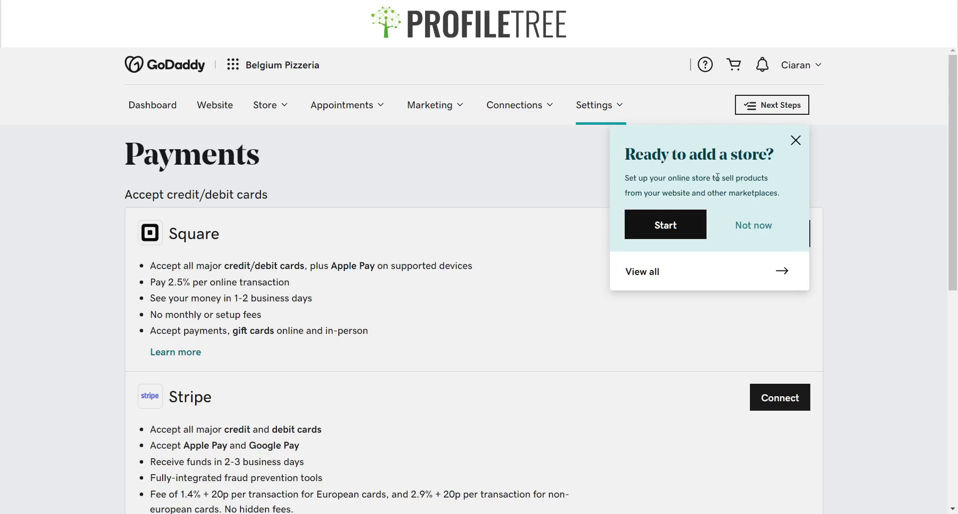
{"action": "left_click", "coordinate": [795, 141]}
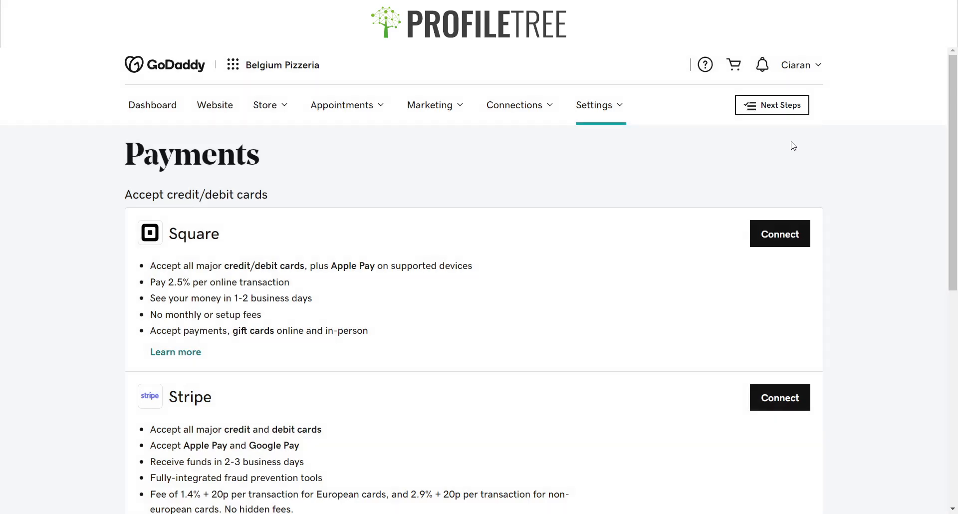